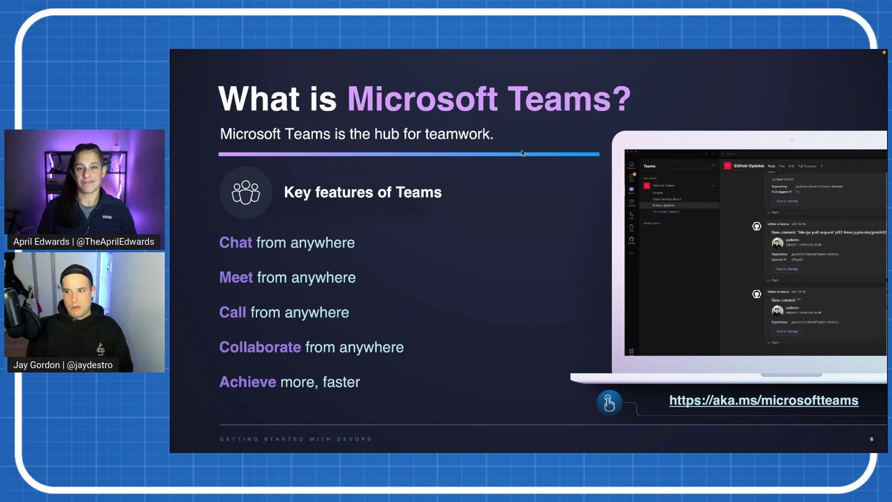
key(Right)
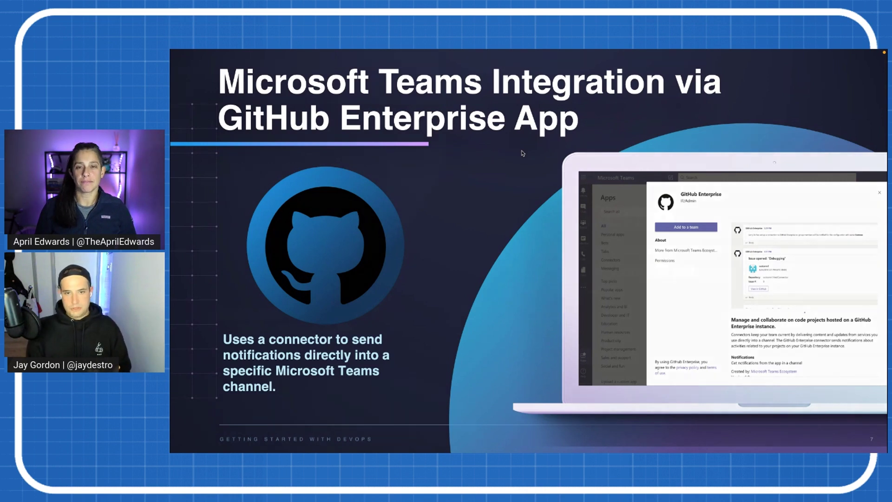
key(Right)
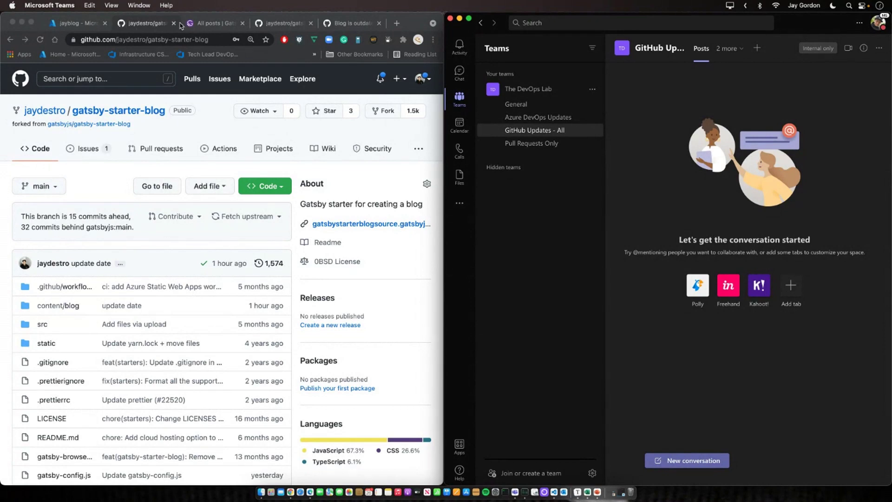
- Review the live Gatsby blog, its Azure static web app overview and the gatsby-starter-blog repository on GitHub
click(217, 25)
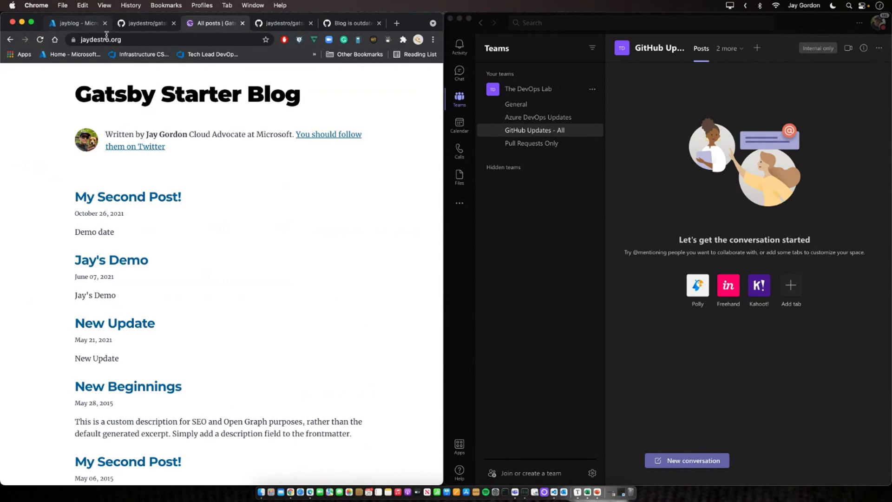
click(84, 28)
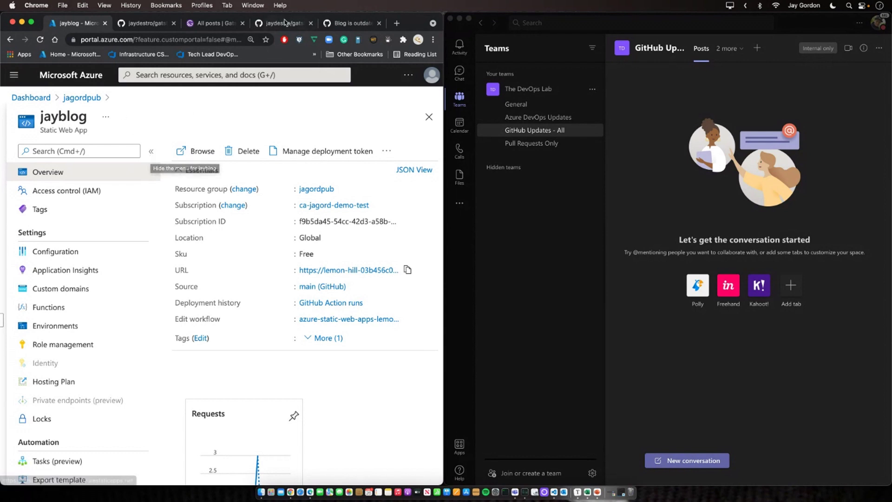
click(135, 24)
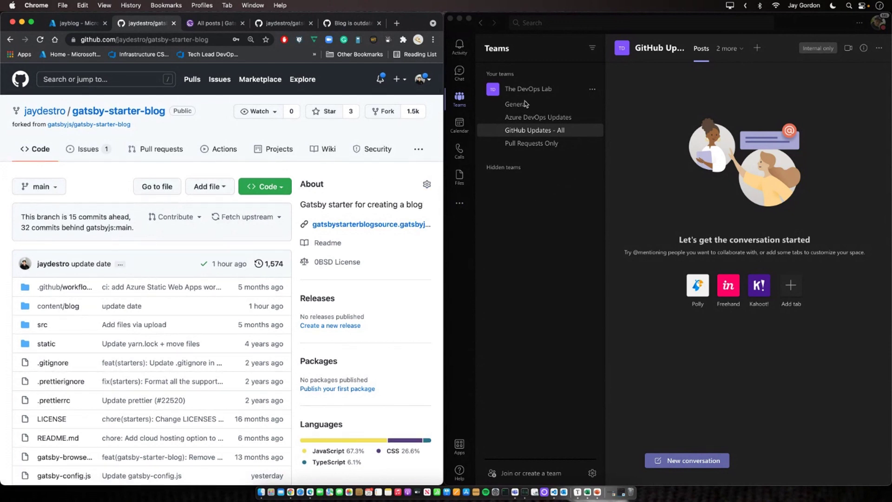
key(super+equal)
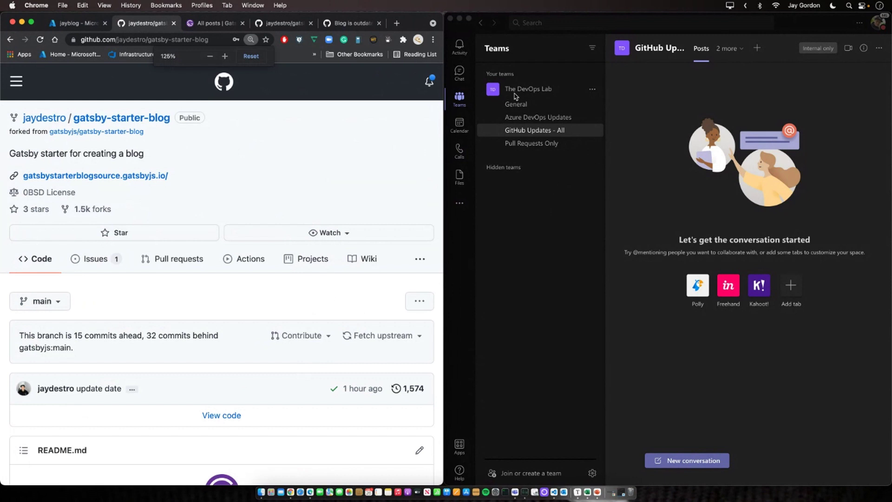
key(super+minus)
click(533, 207)
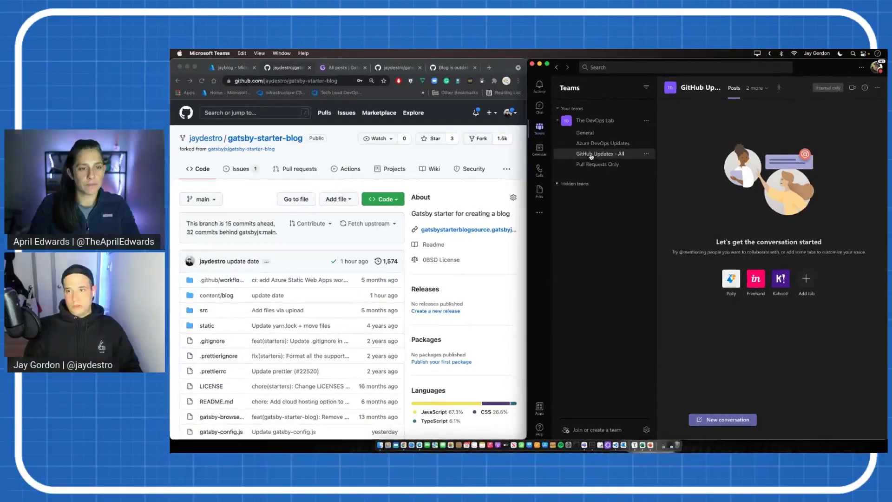
- In Microsoft Teams, search the app catalog for "github", add the GitHub app and view its chat
click(540, 407)
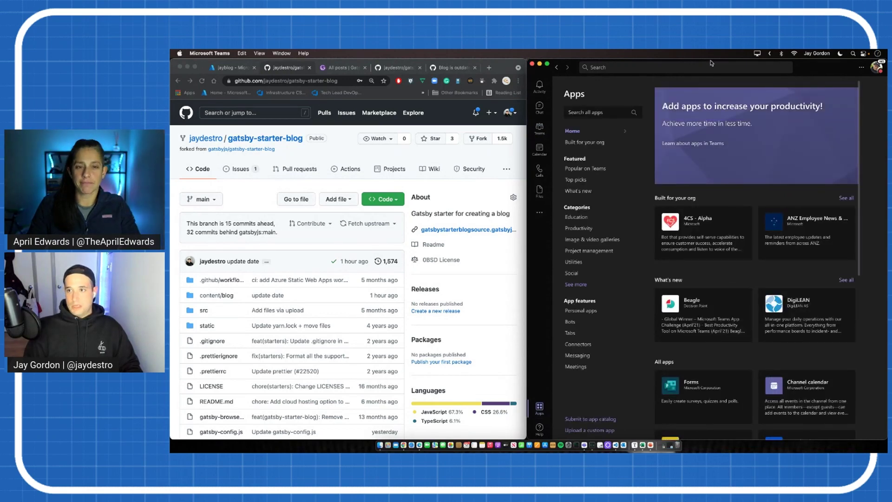
click(601, 111)
click(637, 239)
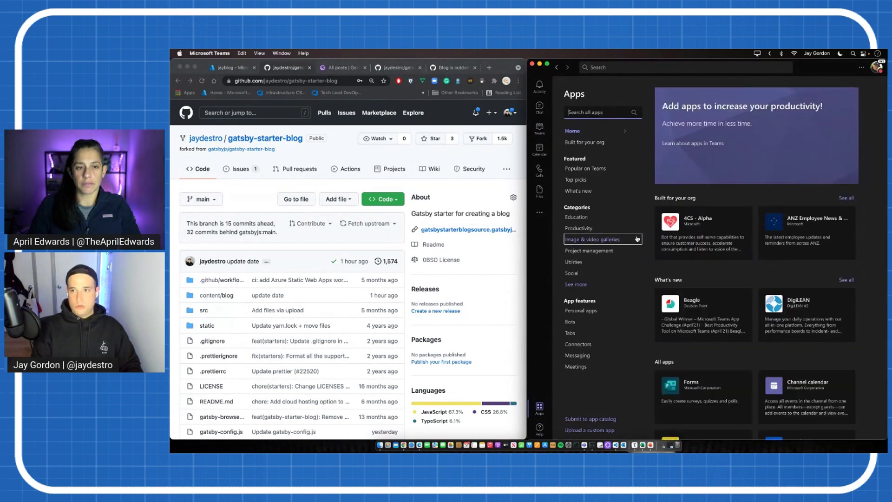
text(github)
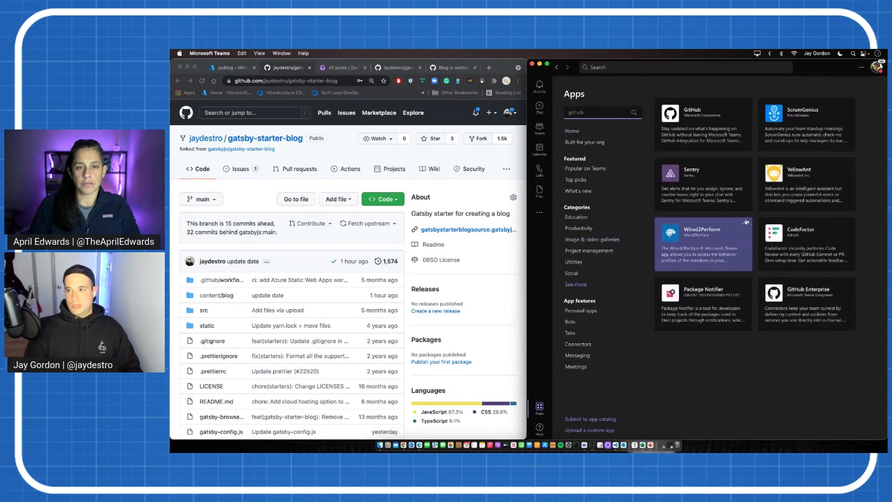
click(678, 123)
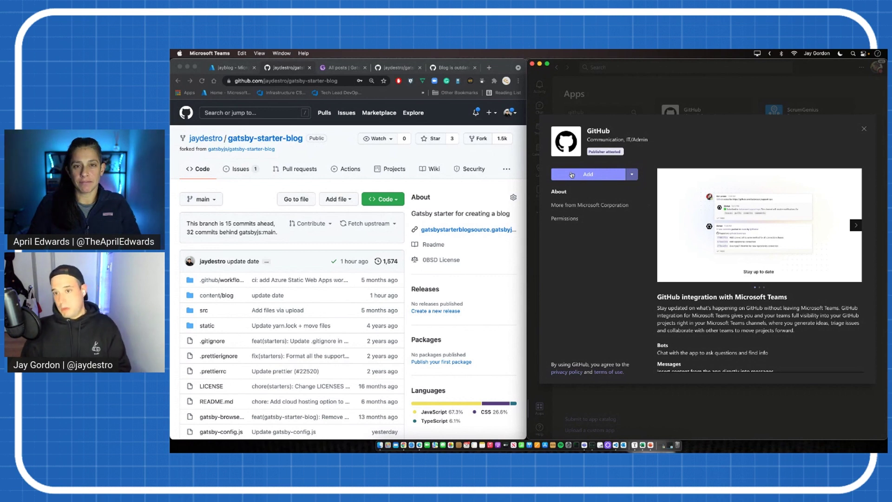
click(572, 174)
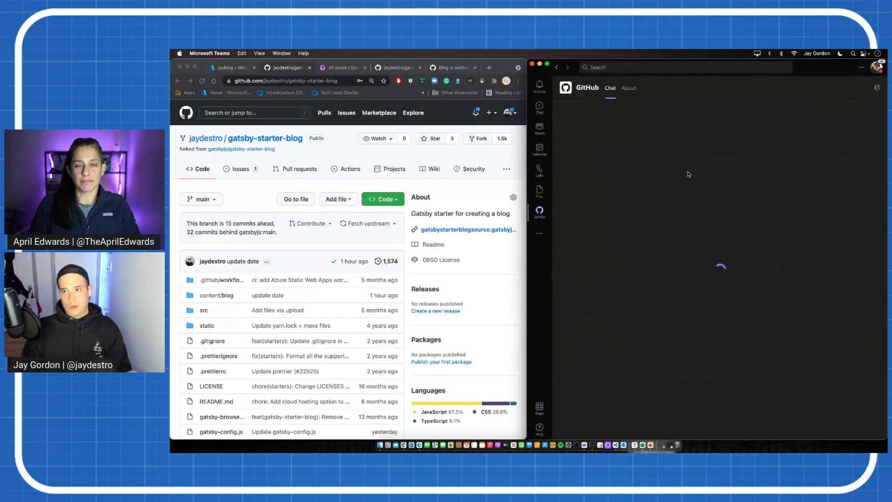
click(540, 213)
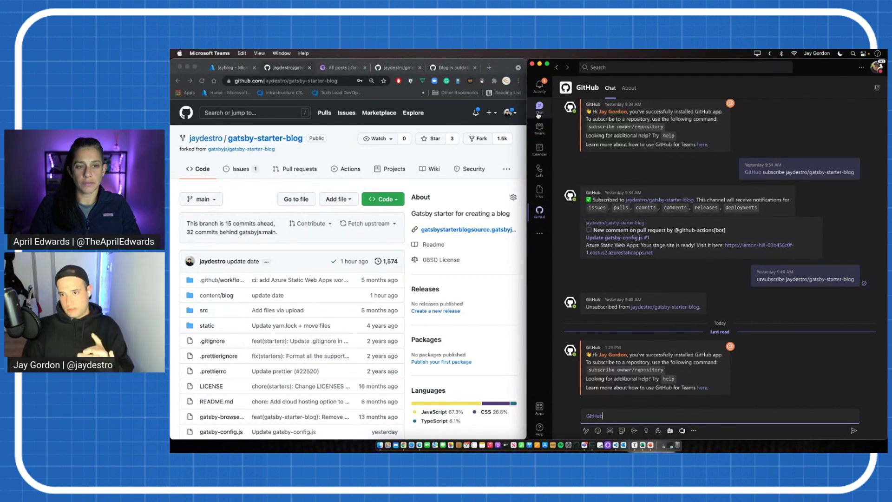
- Open the connectors list for the "GitHub Updates - All" channel in The DevOps Lab team
click(540, 127)
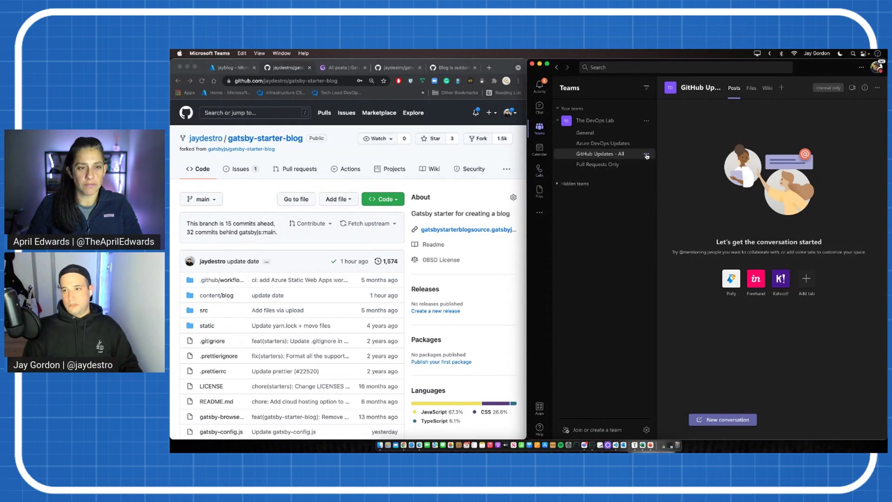
click(646, 154)
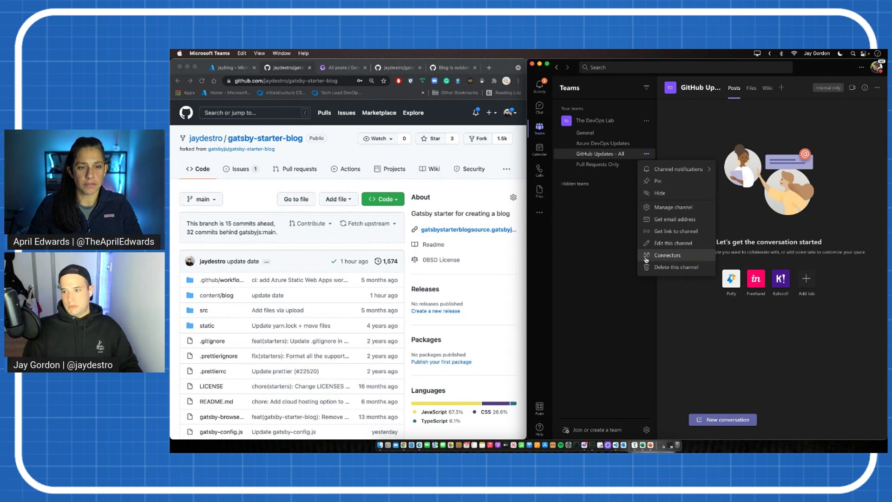
click(667, 255)
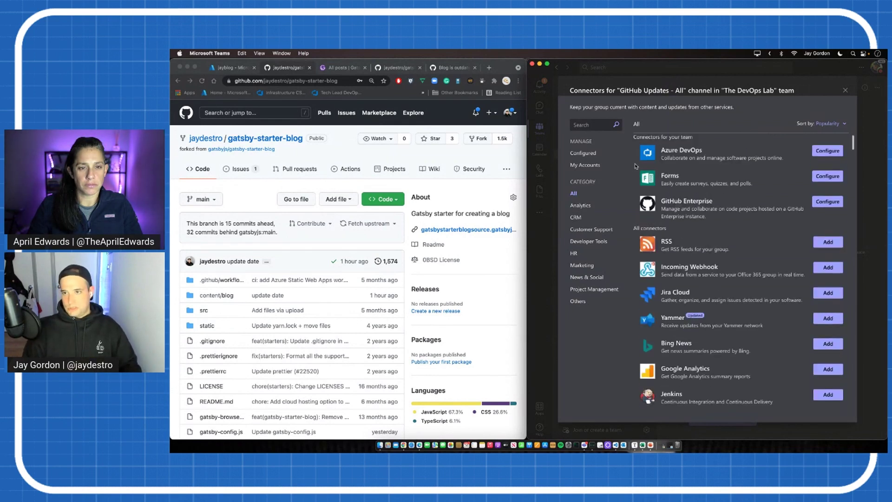
scroll(689, 253, down, 4)
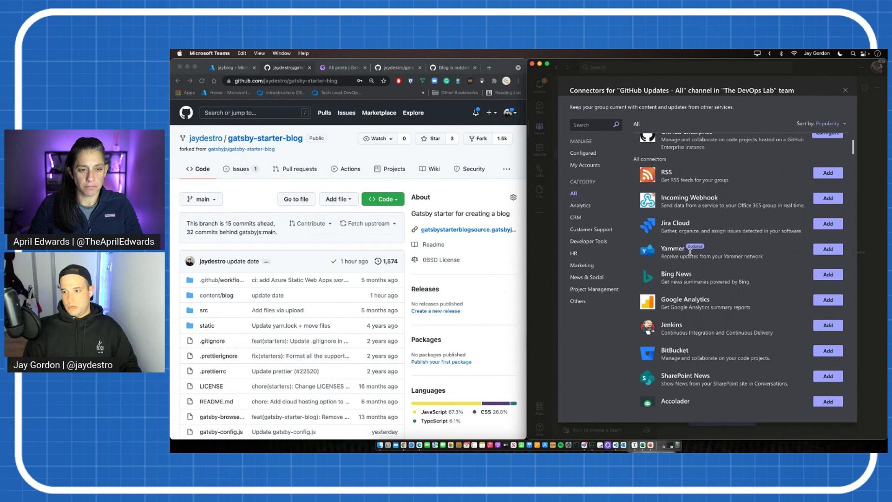
scroll(688, 251, up, 5)
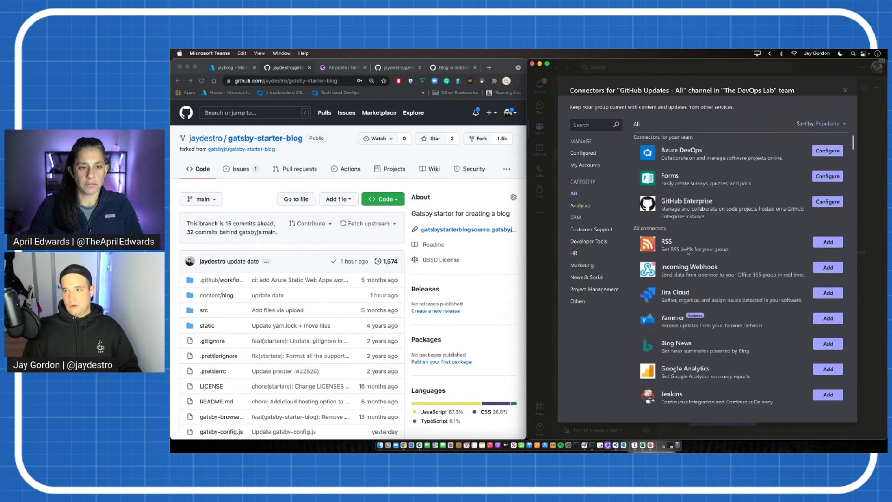
- Configure the GitHub Enterprise connector by creating a connection named "devopslab" for the channel
click(826, 202)
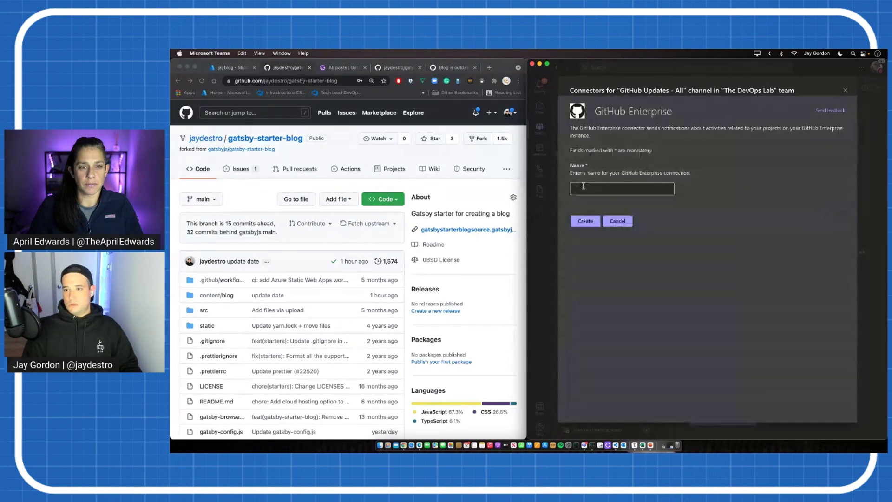
click(584, 186)
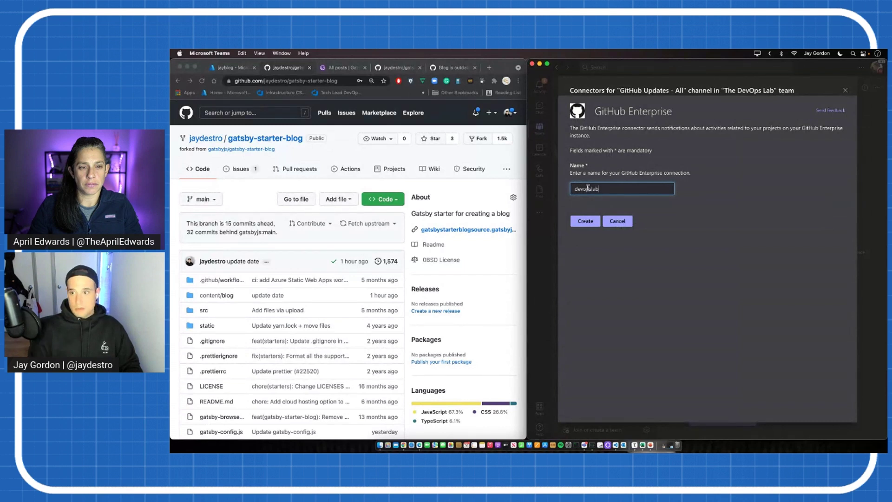
click(585, 221)
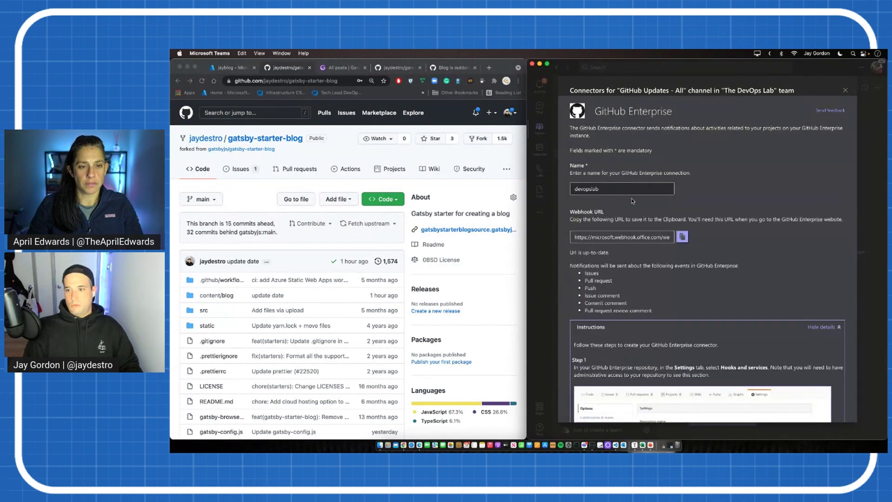
key(super+equal)
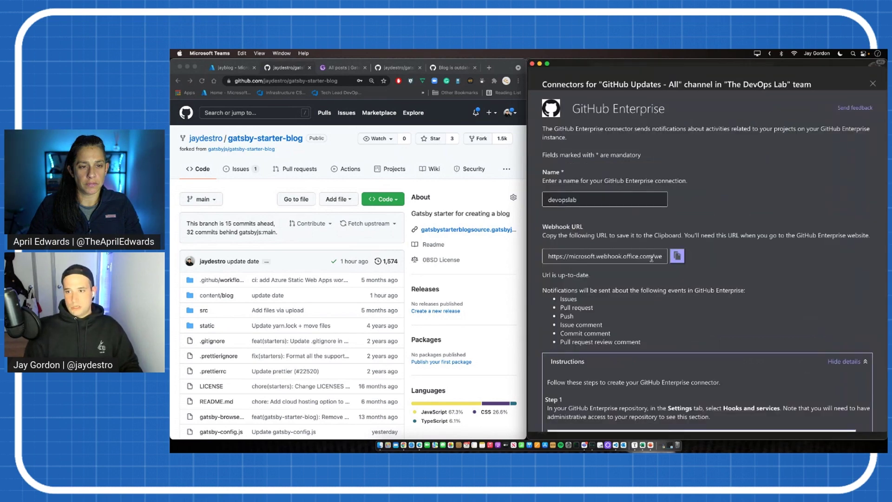
scroll(641, 254, down, 1)
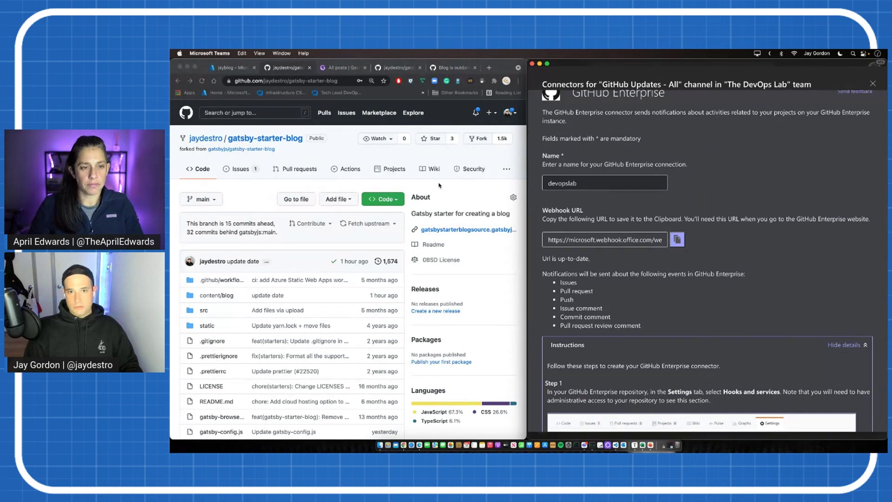
- In Chrome, start adding a new webhook in the settings of the gatsby-starter-blog repository
click(506, 171)
click(506, 171)
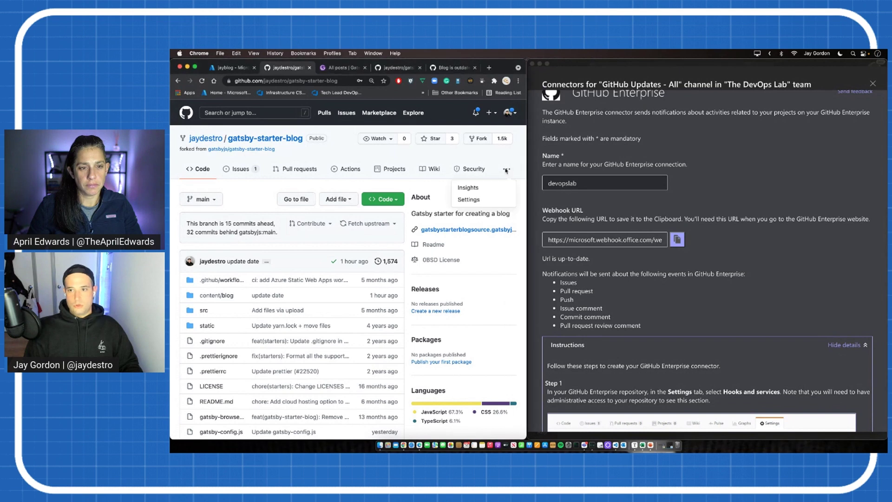
click(462, 201)
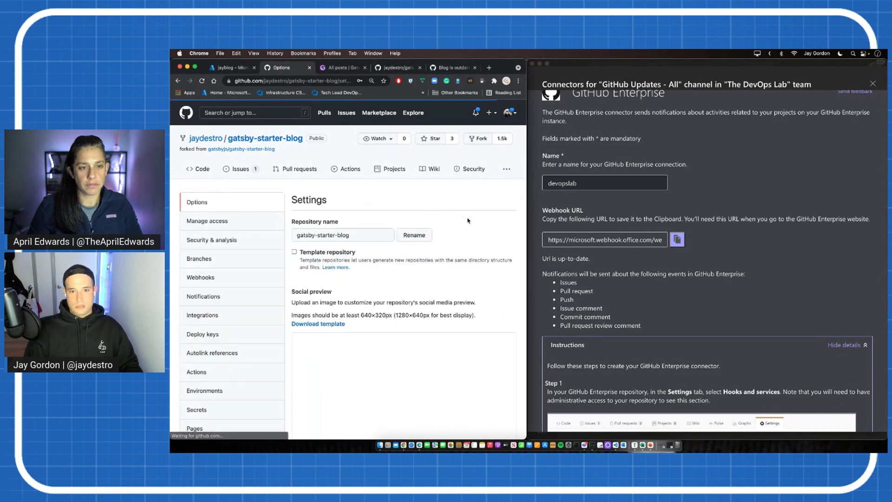
scroll(199, 250, down, 1)
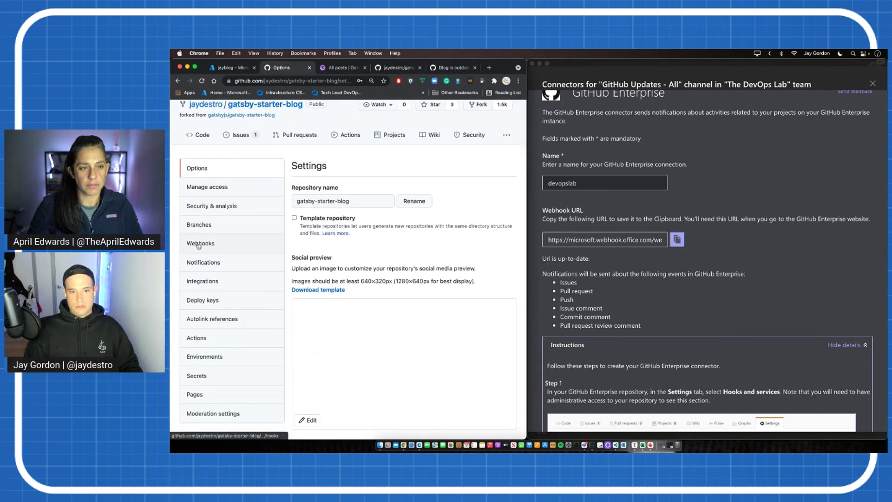
click(199, 243)
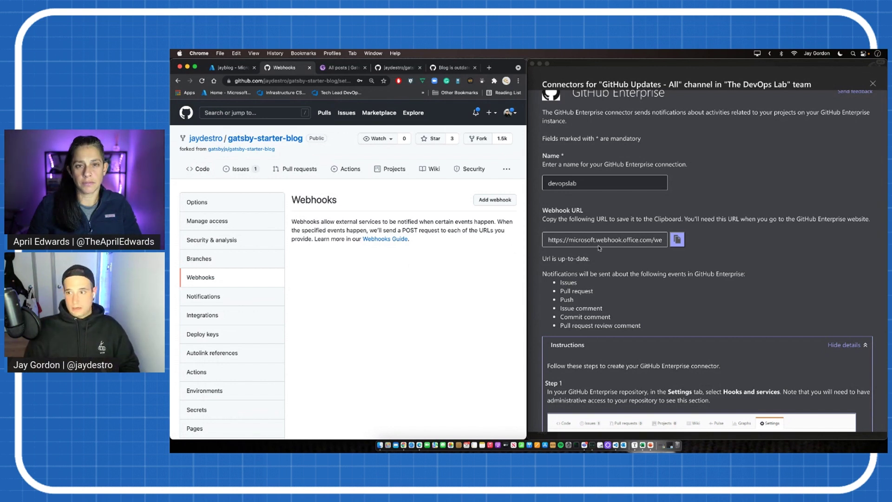
click(633, 241)
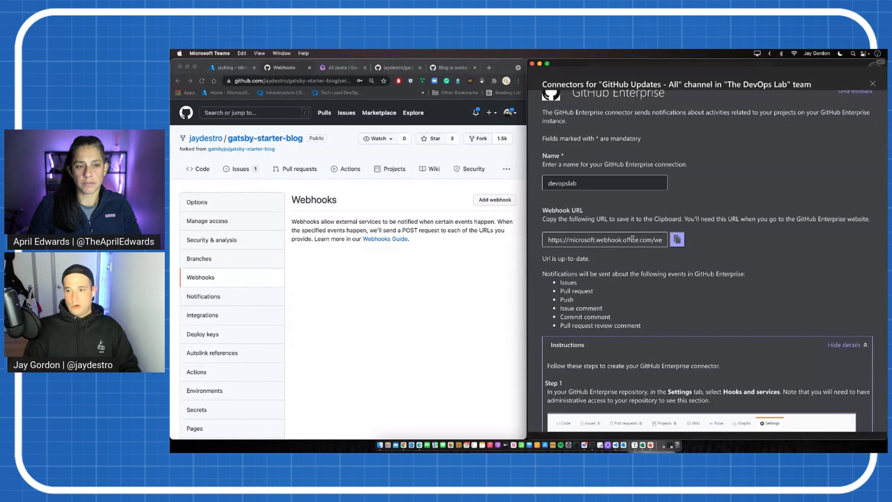
click(505, 202)
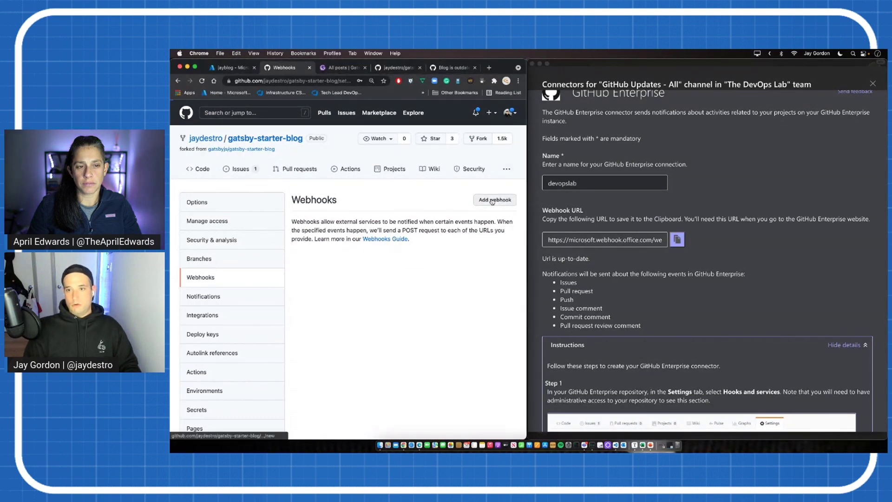
- Copy the Teams connector's webhook URL into the new GitHub webhook's payload URL and review the remaining webhook options
click(677, 239)
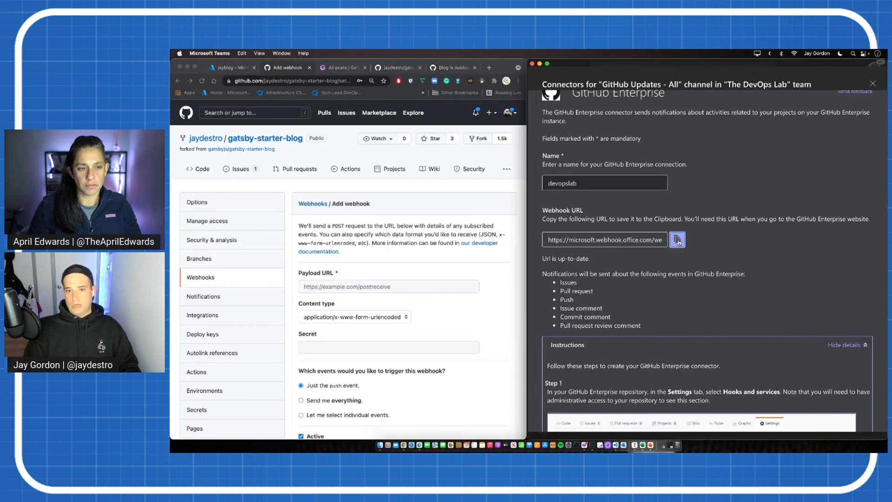
click(339, 294)
click(330, 285)
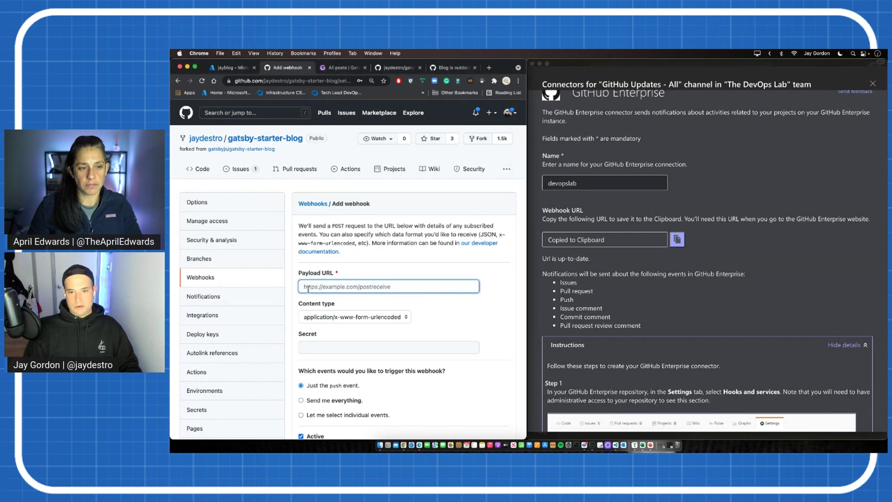
key(super+v)
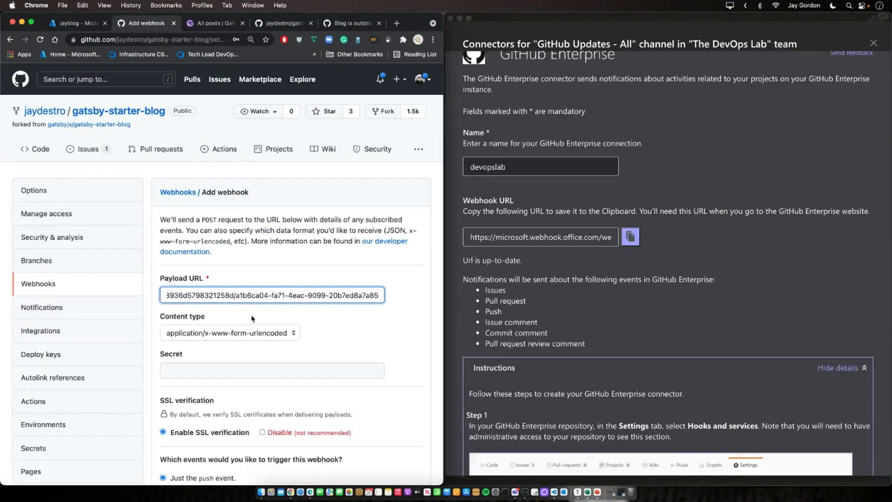
key(super+a)
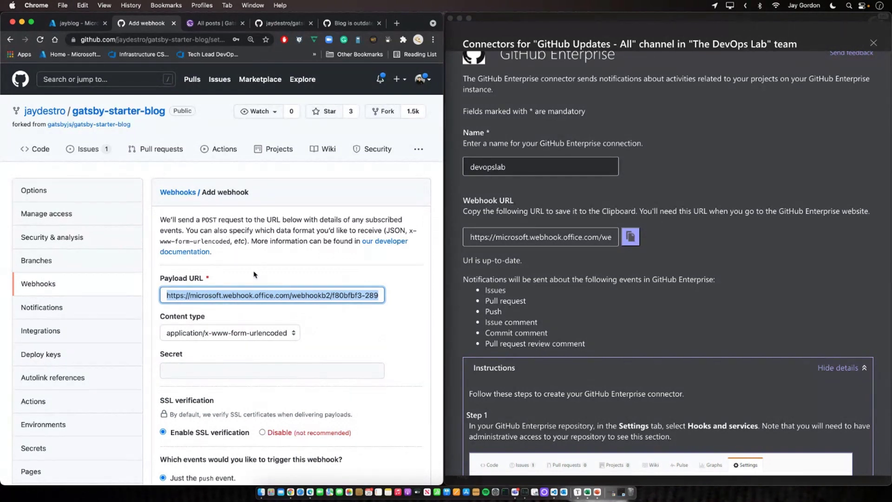
scroll(290, 366, down, 5)
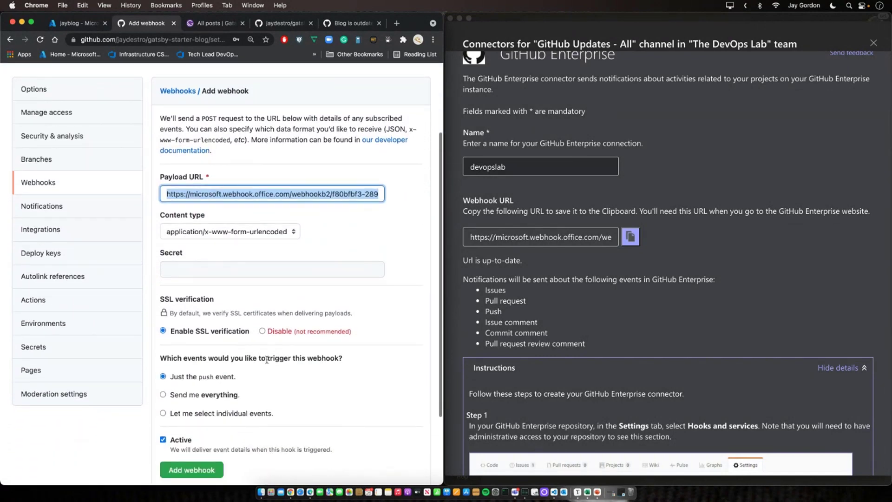
scroll(815, 121, up, 1)
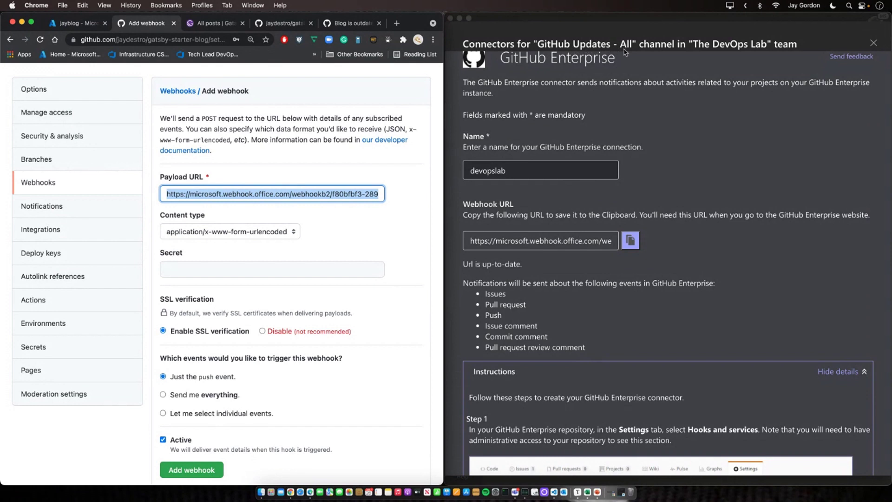
- Set the new webhook to send everything and add it to the gatsby-starter-blog repository
click(163, 394)
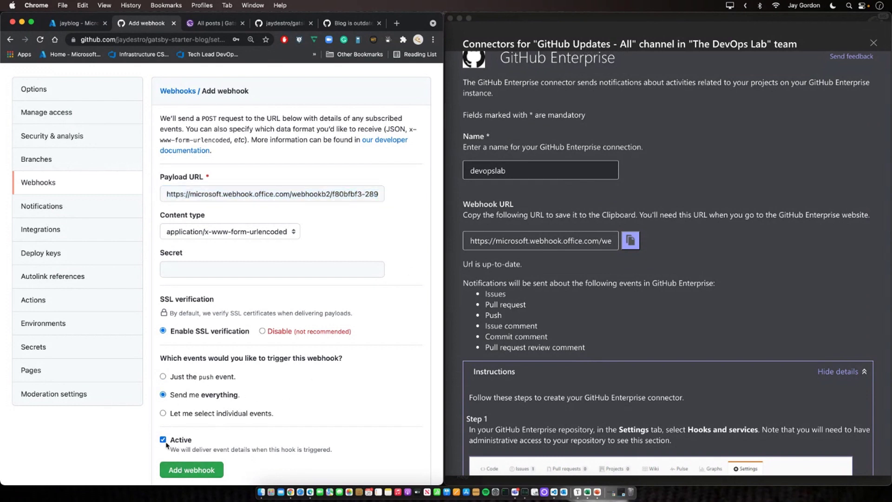
click(200, 470)
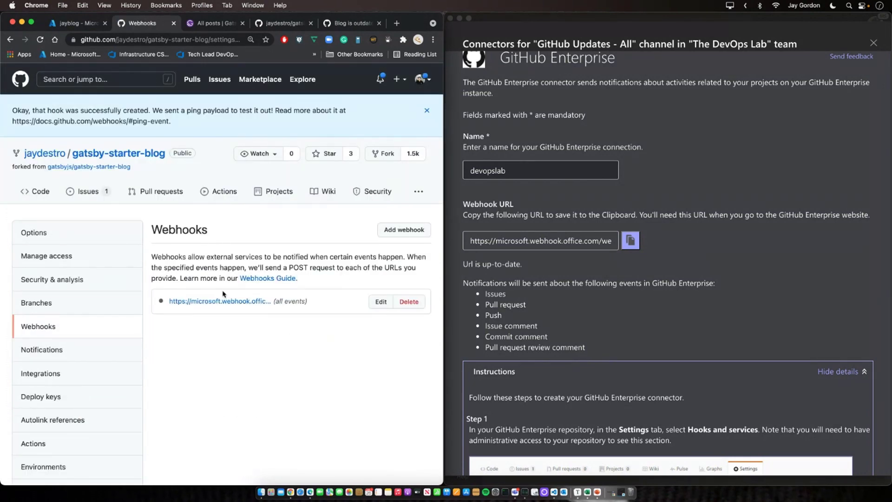
- Finish the GitHub Enterprise connector setup for the "GitHub Updates - All" channel and close its connectors list
scroll(681, 240, down, 7)
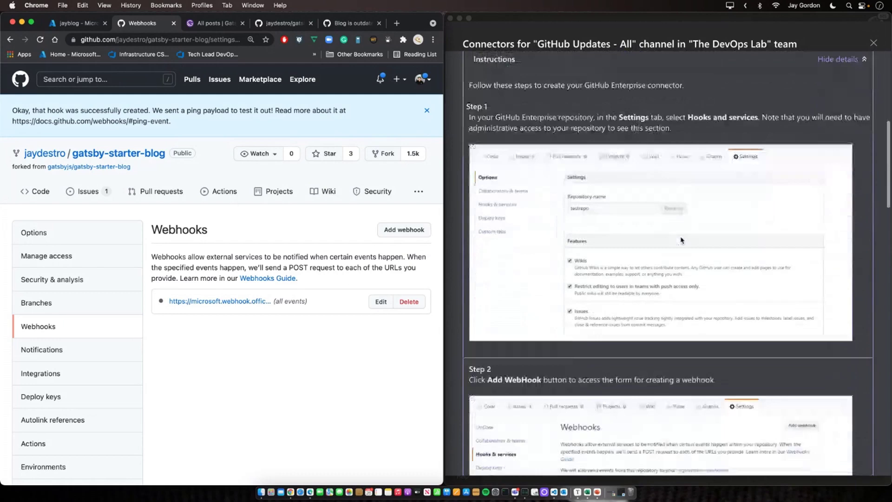
scroll(681, 240, down, 15)
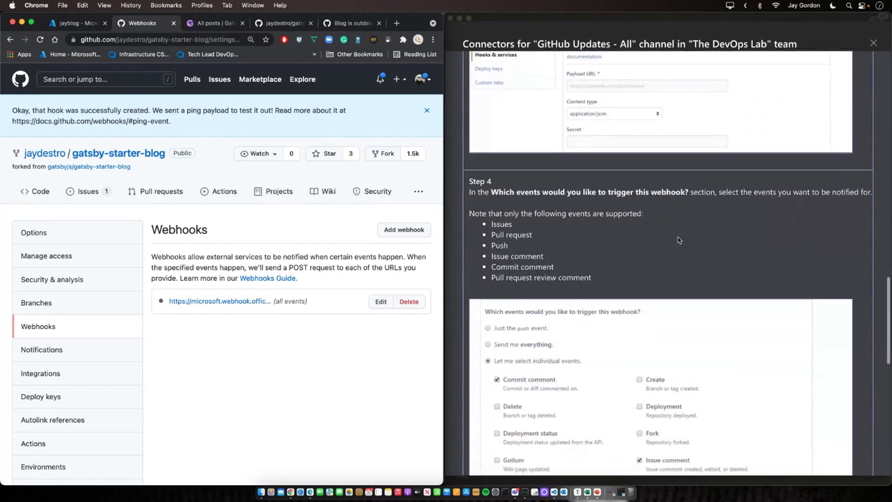
scroll(679, 240, down, 10)
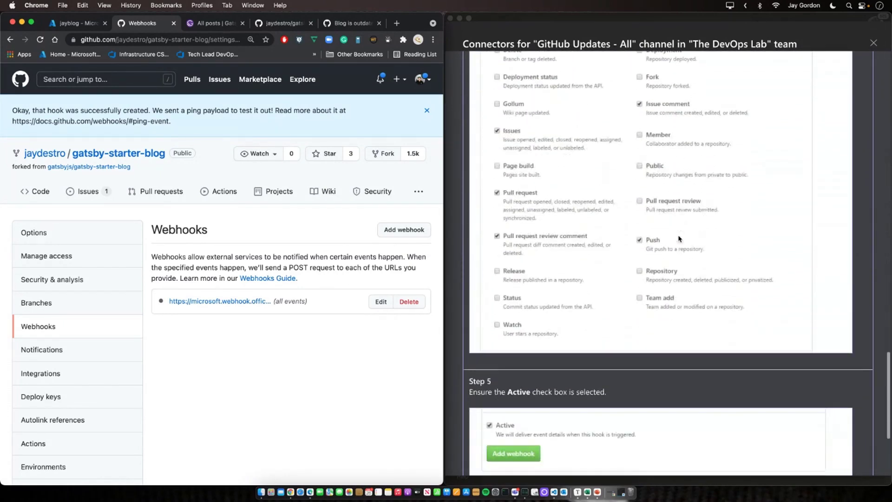
scroll(678, 239, down, 5)
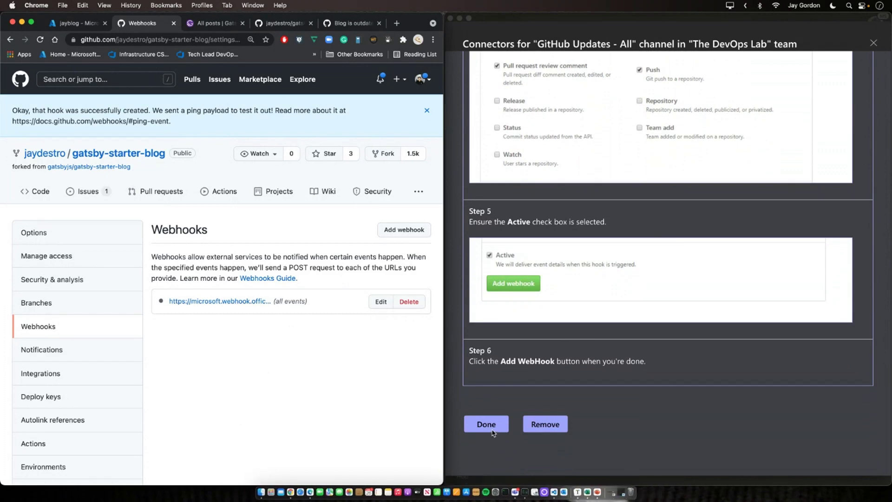
click(492, 432)
click(492, 432)
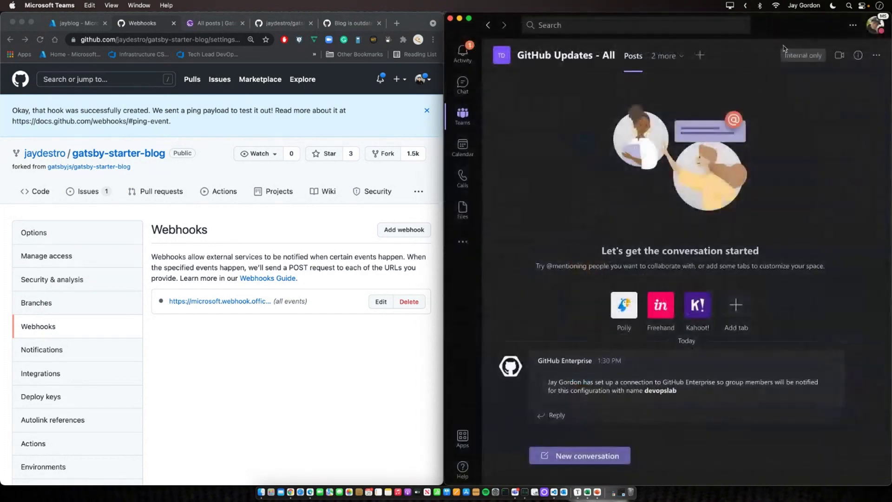
click(873, 43)
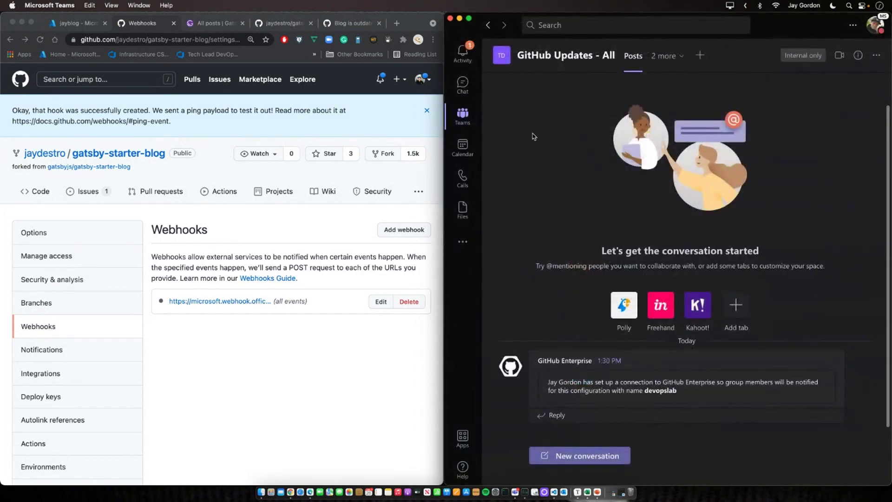
- Open the connectors list for the "Pull Requests Only" channel in The DevOps Lab team
click(462, 113)
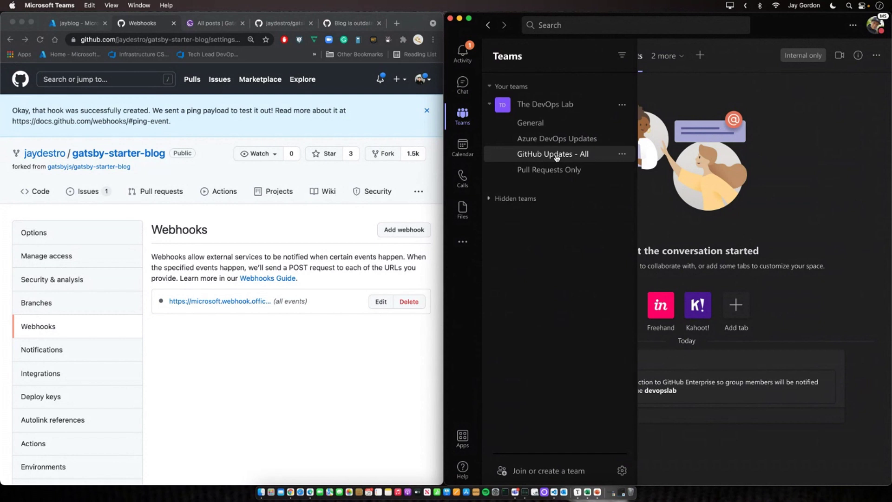
click(856, 366)
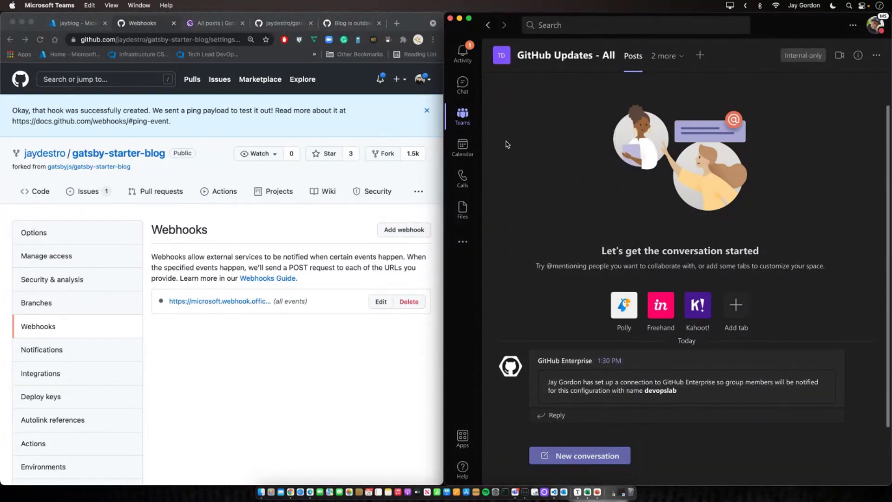
mouse_move(463, 130)
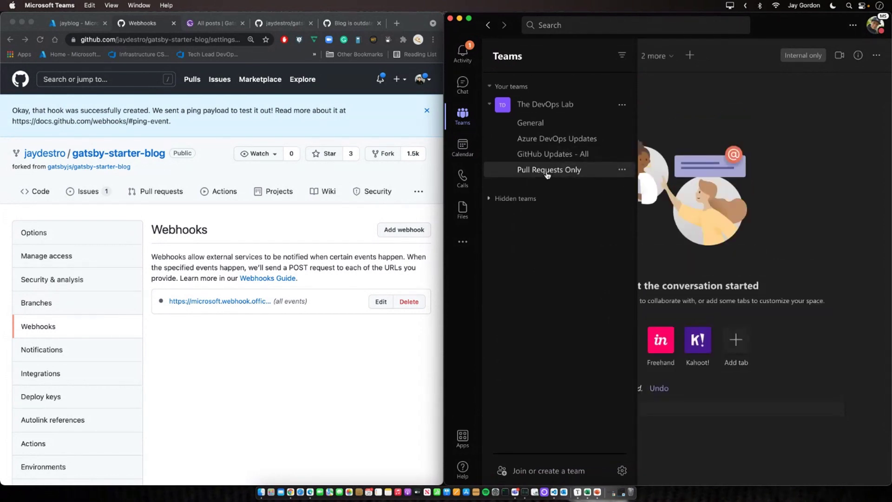
click(622, 170)
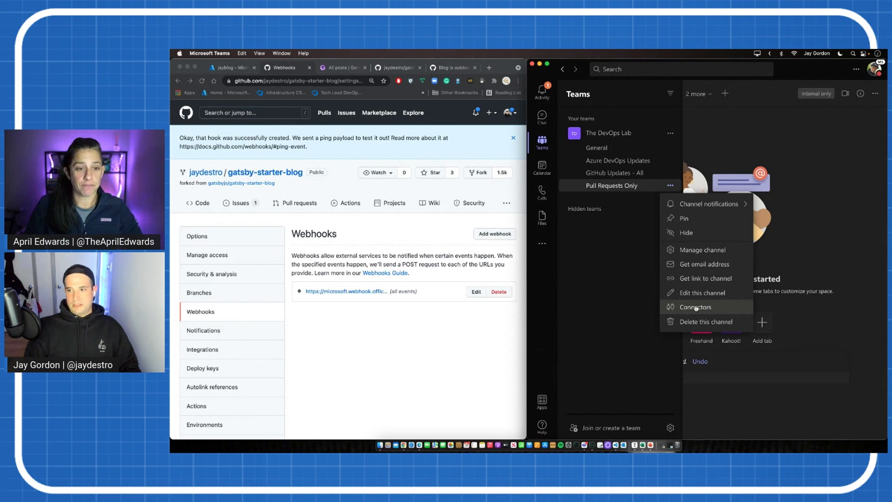
click(695, 308)
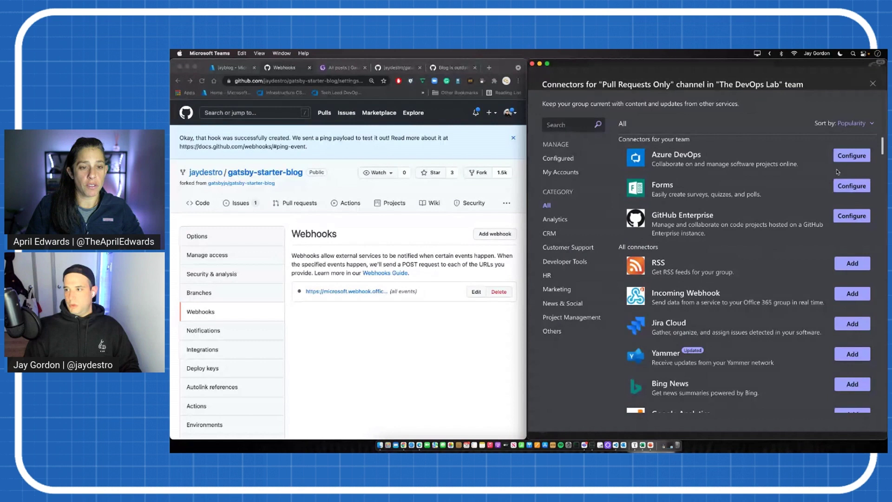
- Configure the GitHub Enterprise connector for the channel by creating a connection named "prs"
click(851, 216)
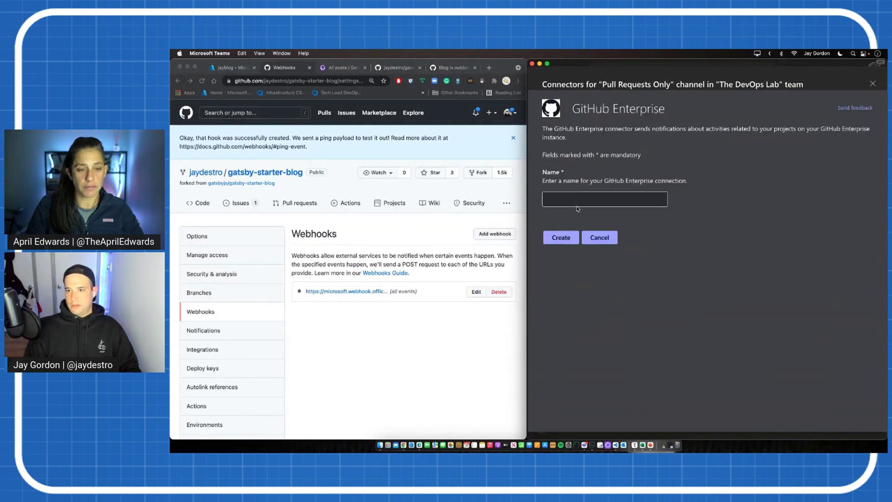
click(574, 198)
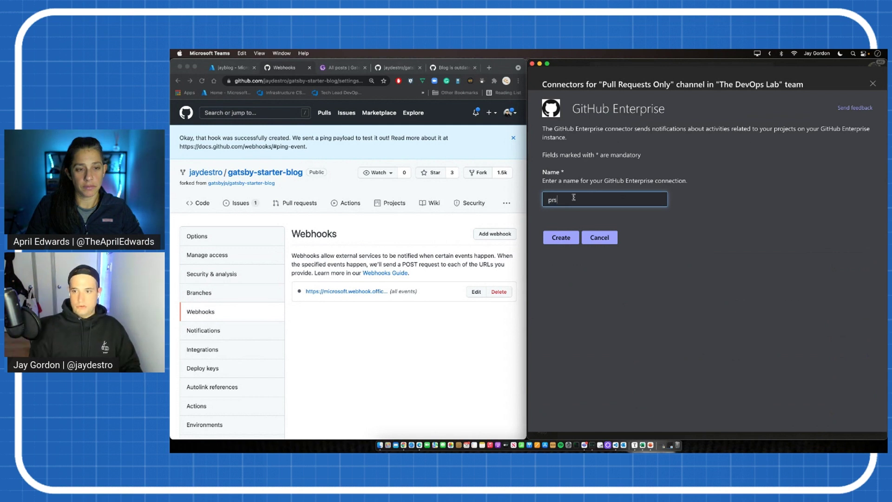
click(562, 236)
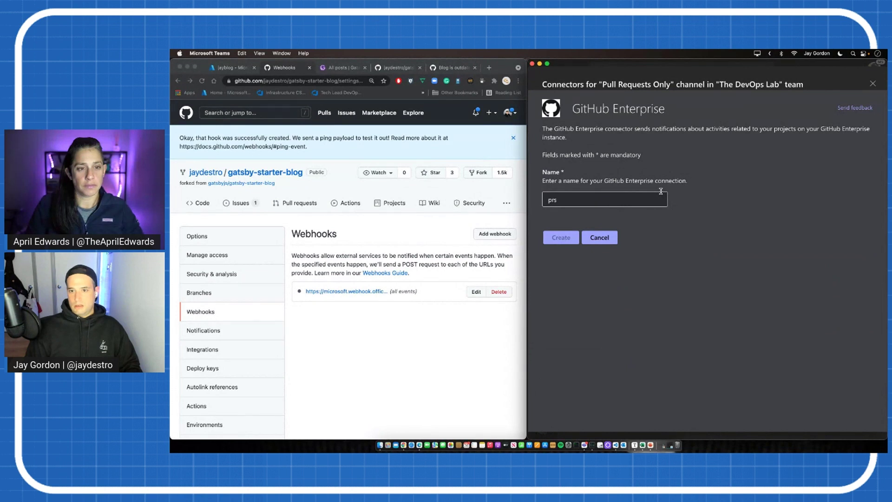
- Start another webhook in the repository settings and use the "prs" connector's webhook URL as its payload URL
click(483, 239)
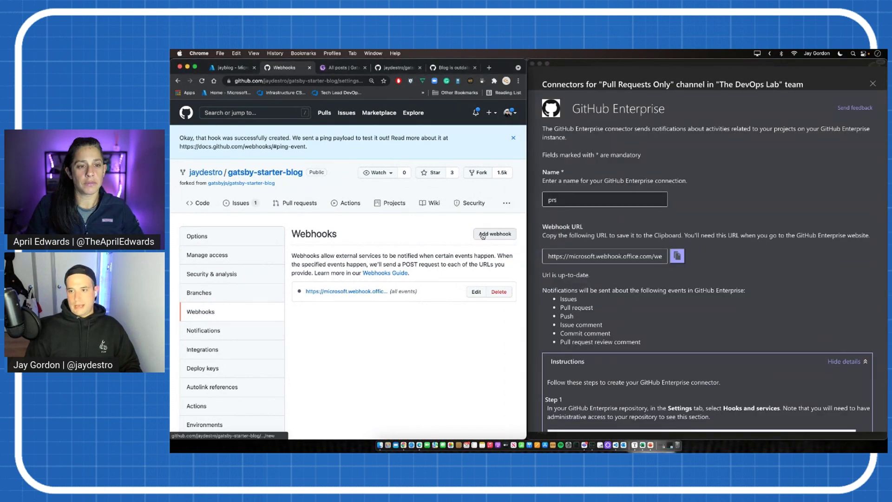
click(483, 236)
click(677, 255)
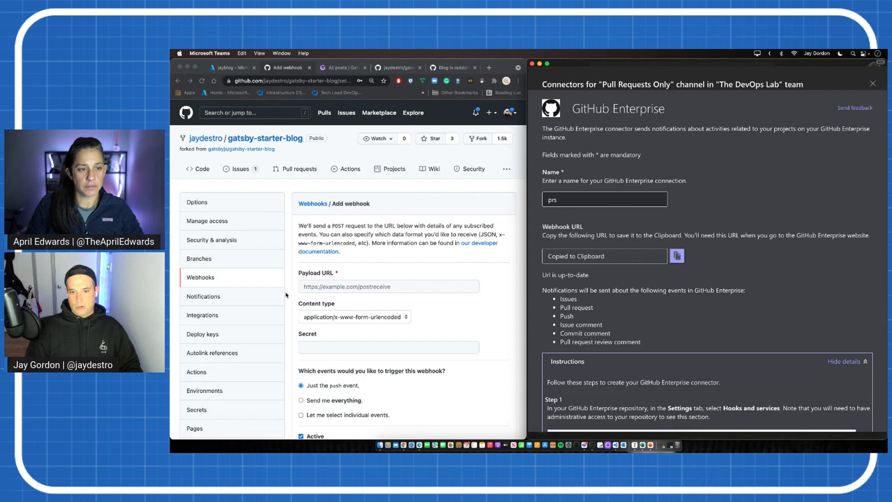
click(312, 286)
key(cmd+v)
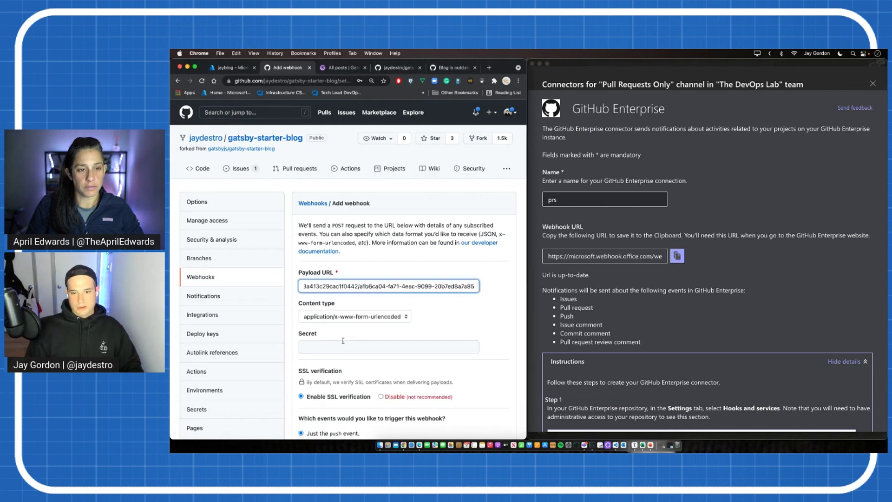
- Check the supported events in the connector's instructions and set the webhook to trigger on individually selected events
scroll(343, 340, down, 5)
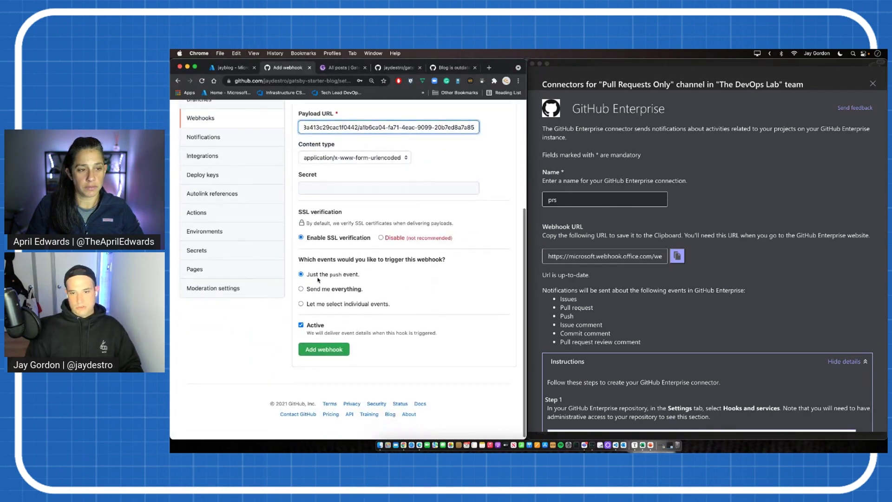
scroll(315, 288, down, 1)
scroll(654, 265, down, 10)
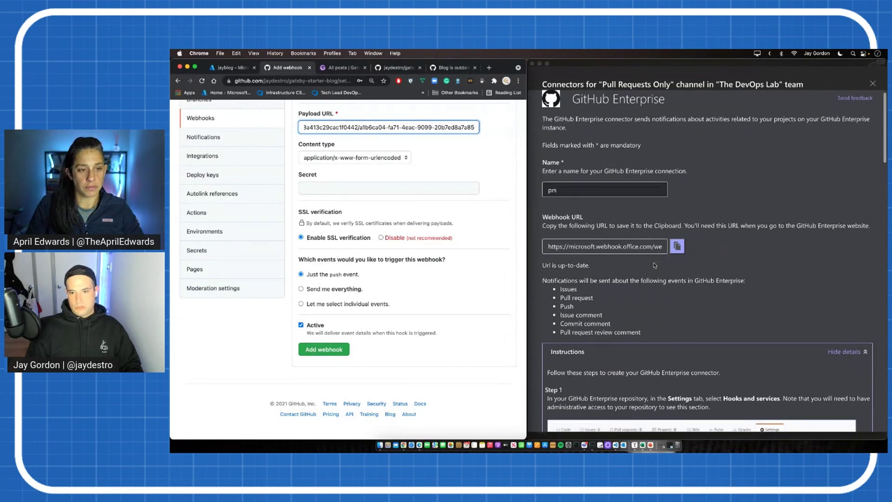
scroll(654, 266, down, 15)
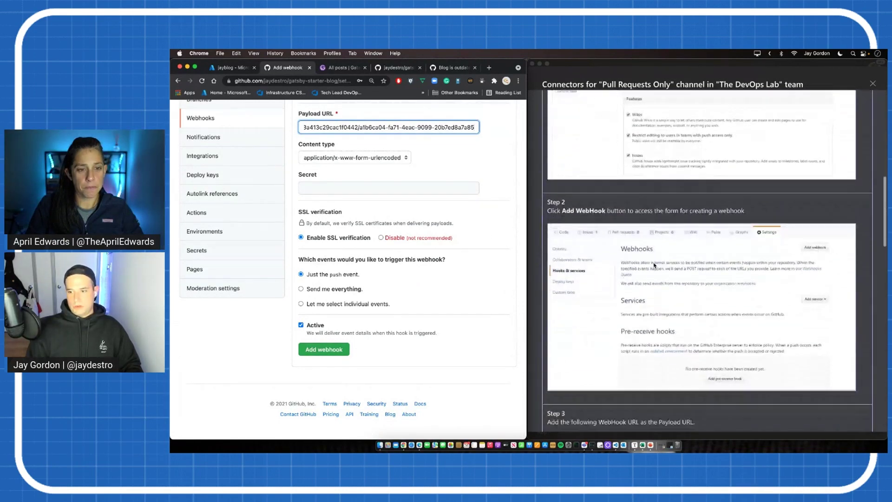
scroll(654, 265, down, 7)
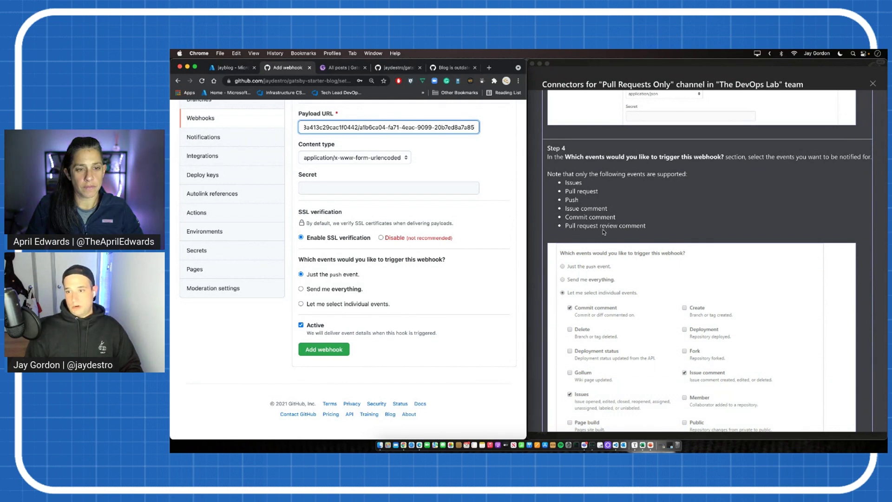
click(325, 304)
- Enable pull request review comments, review threads, reviews and pull requests as trigger events, and add the webhook
scroll(335, 302, down, 3)
scroll(342, 297, down, 8)
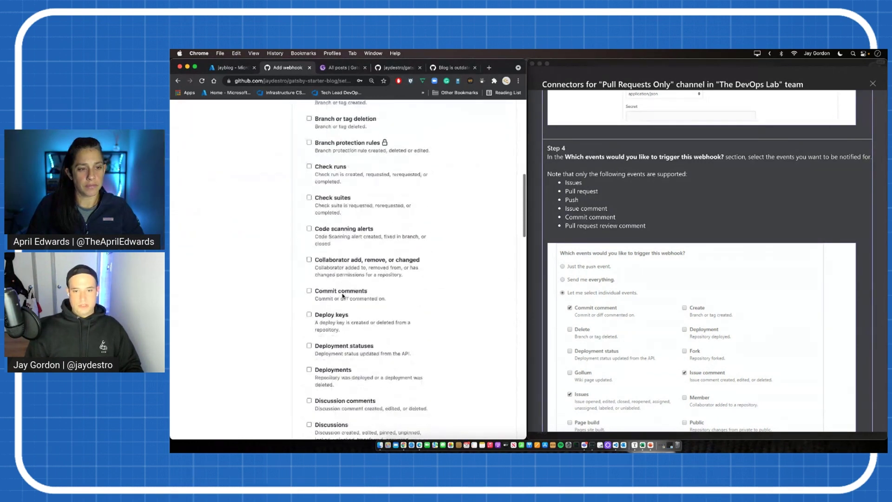
scroll(347, 292, down, 5)
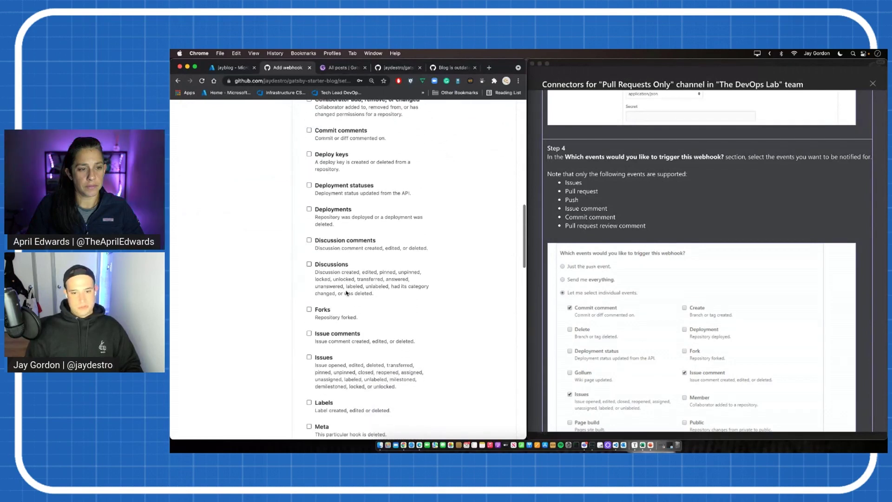
scroll(346, 292, down, 6)
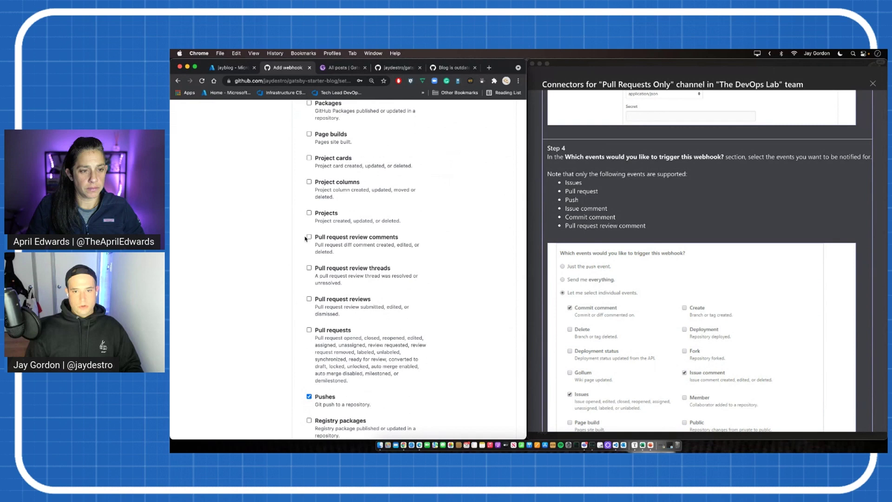
scroll(306, 239, down, 1)
click(309, 231)
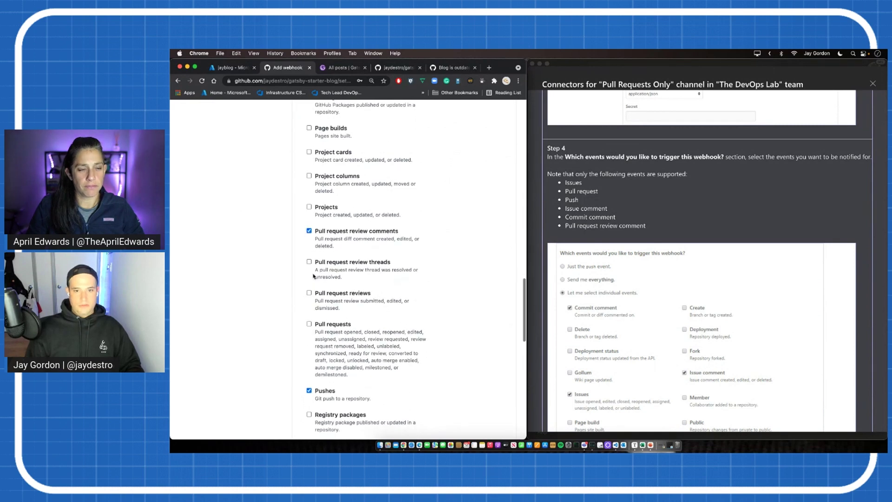
click(308, 262)
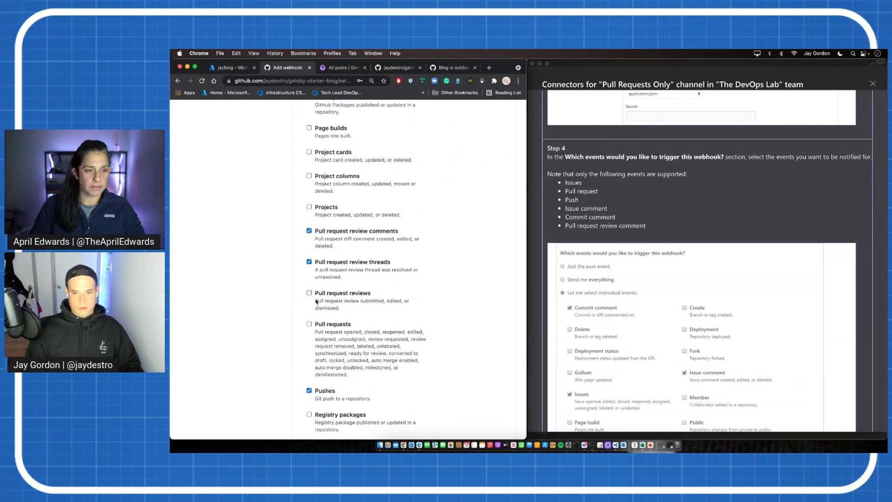
click(310, 323)
scroll(310, 391, down, 3)
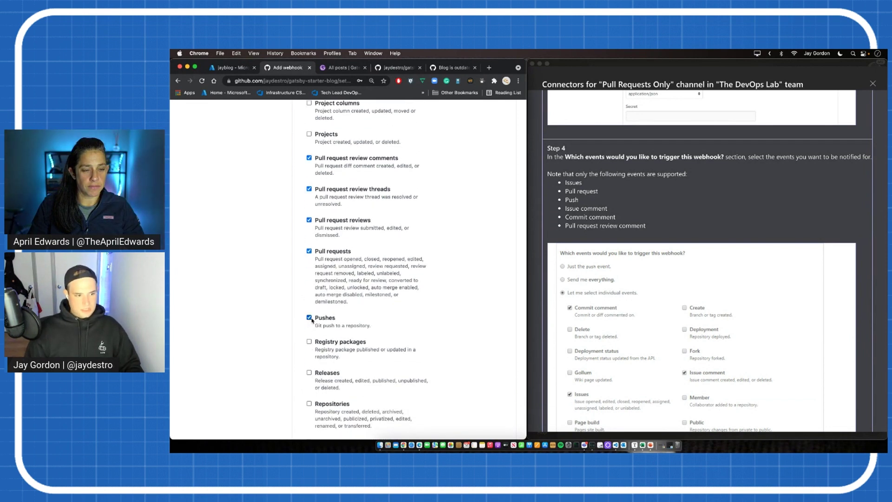
scroll(358, 318, down, 10)
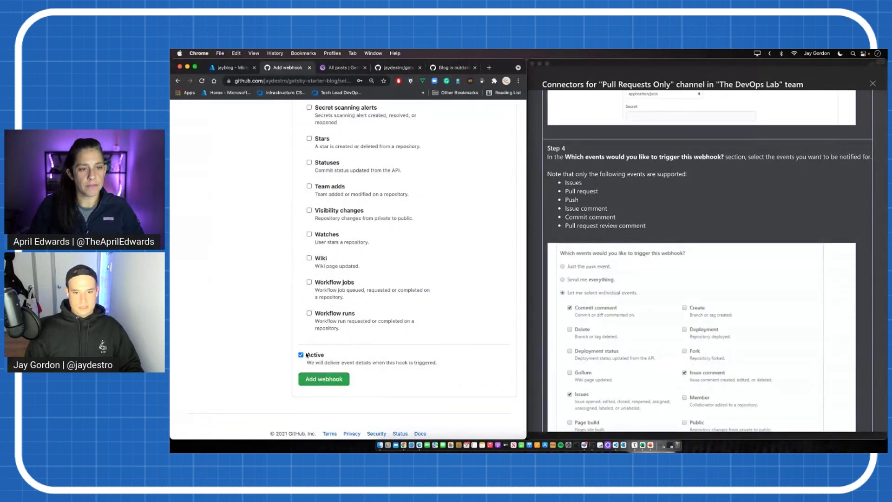
click(320, 384)
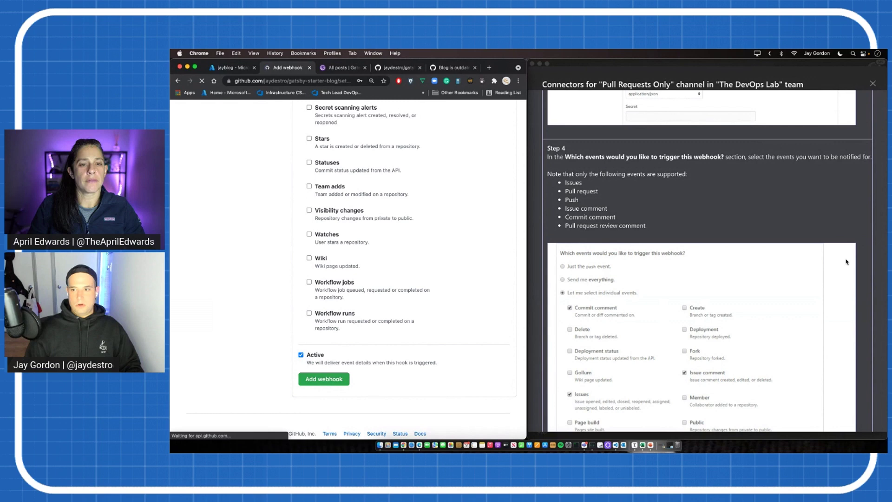
- Finish the GitHub Enterprise connector setup for the "Pull Requests Only" channel and close its connectors list
scroll(774, 203, down, 8)
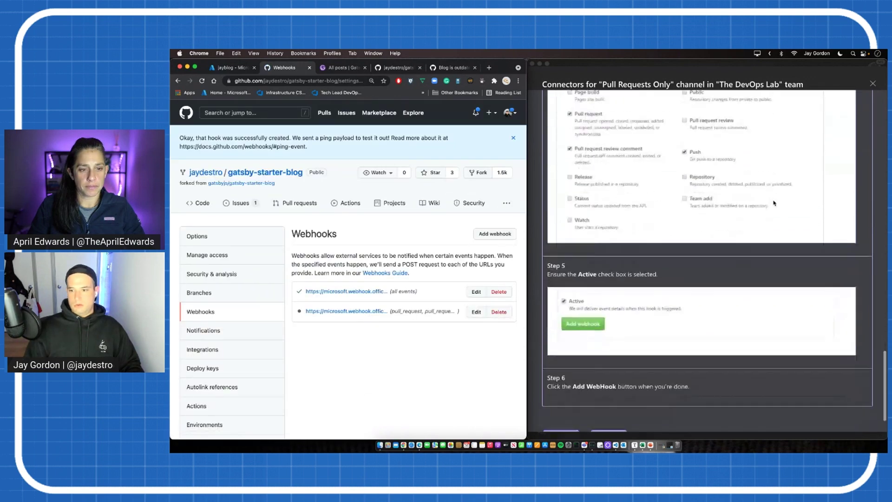
scroll(774, 203, down, 2)
click(561, 390)
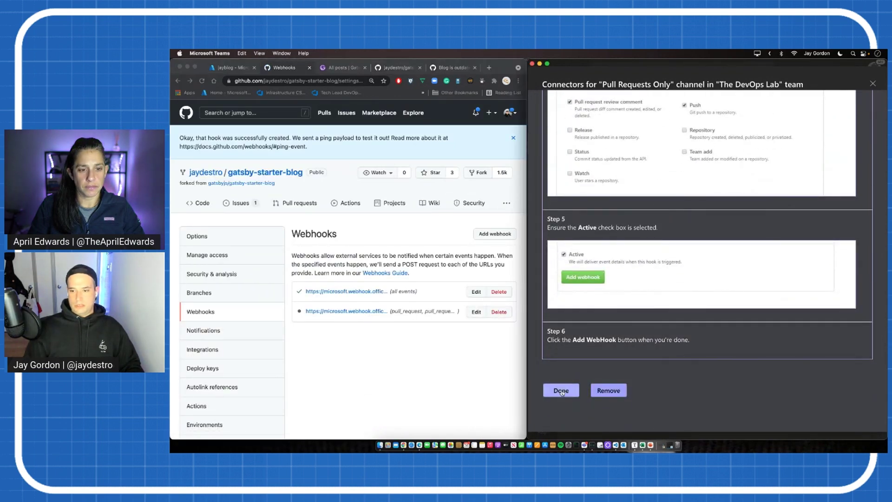
click(561, 391)
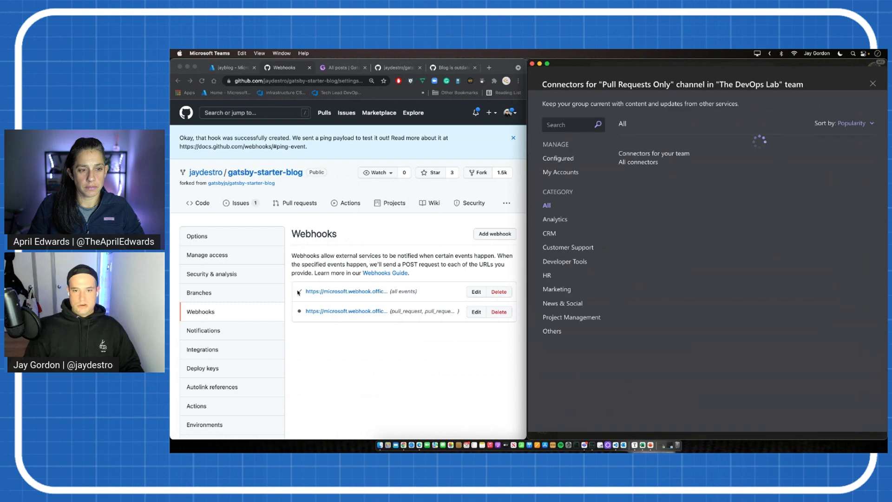
click(872, 84)
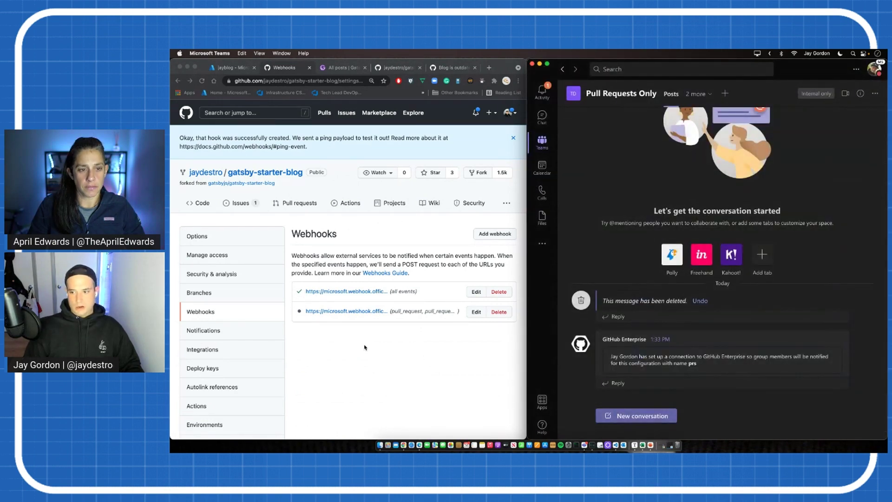
click(479, 379)
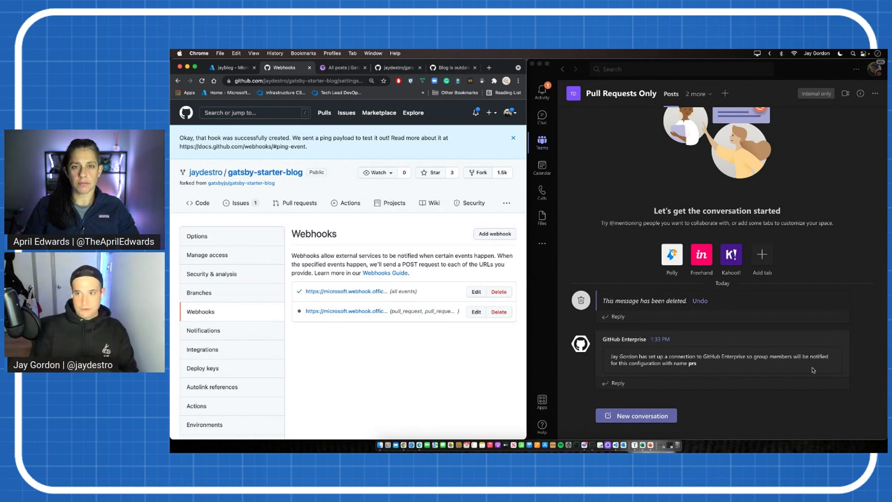
click(543, 242)
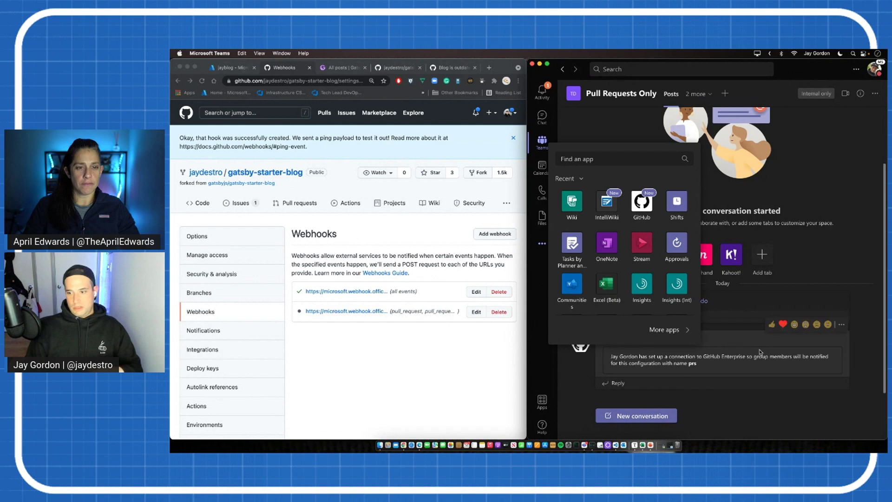
click(793, 271)
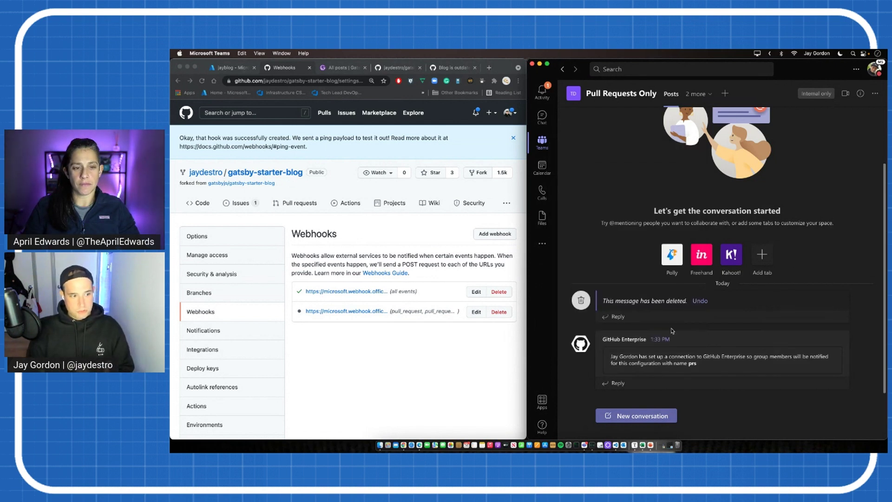
mouse_move(677, 339)
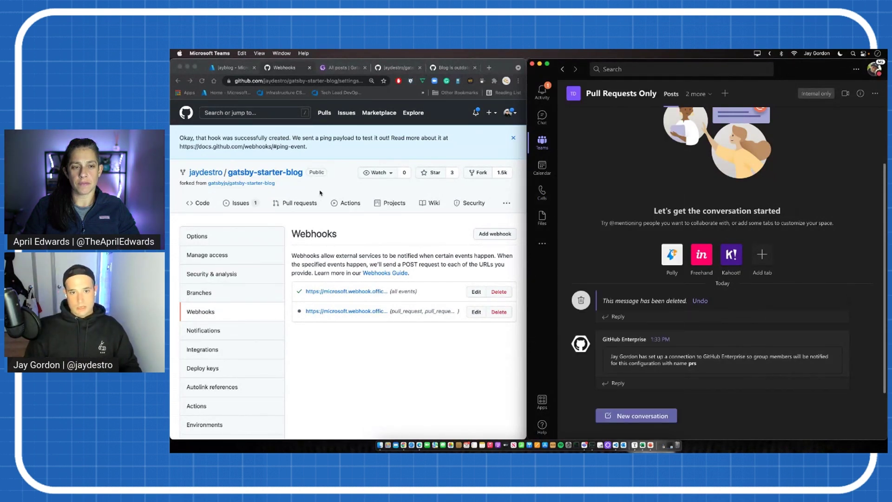
click(249, 203)
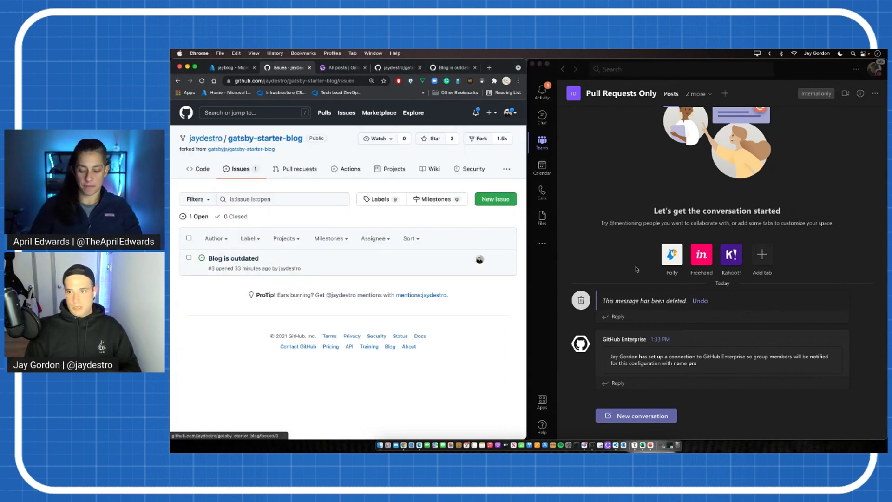
click(545, 147)
click(545, 146)
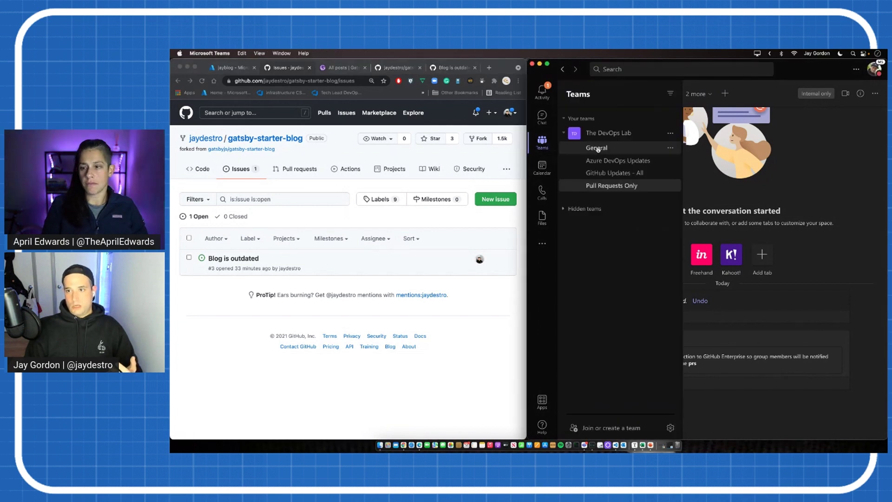
click(670, 133)
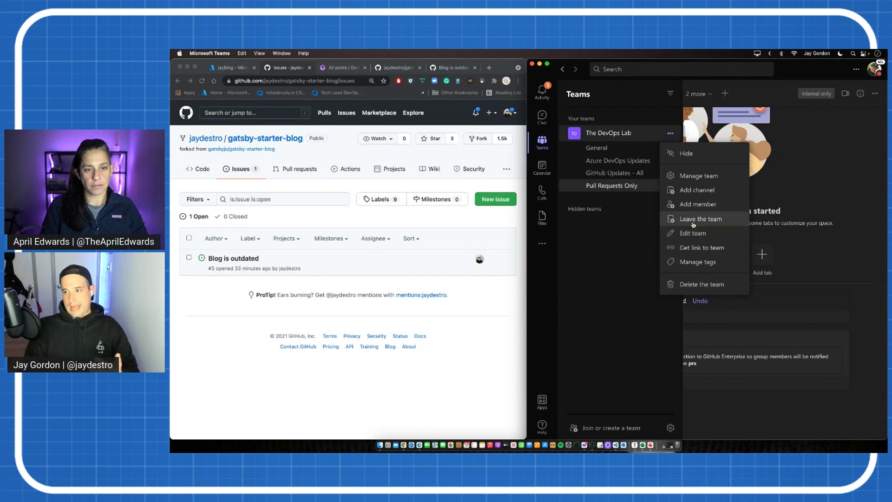
click(640, 258)
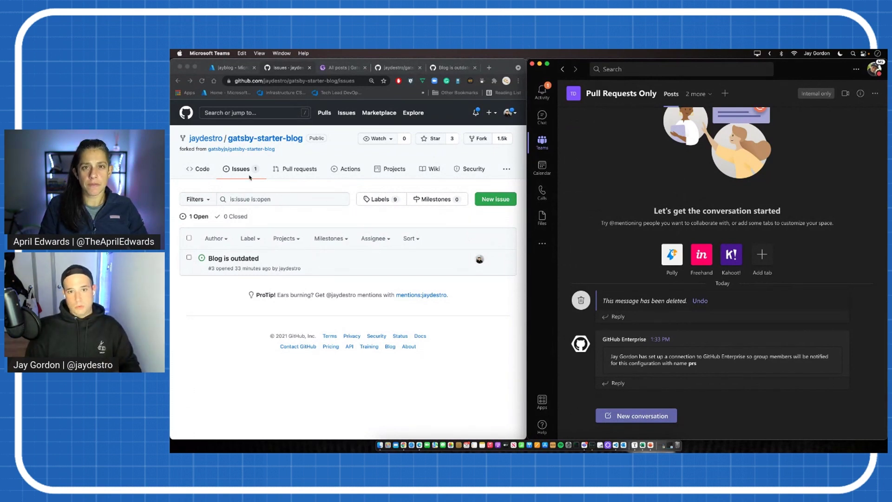
- Open the gatsby-starter-blog repository's code in the github.dev web editor
click(205, 171)
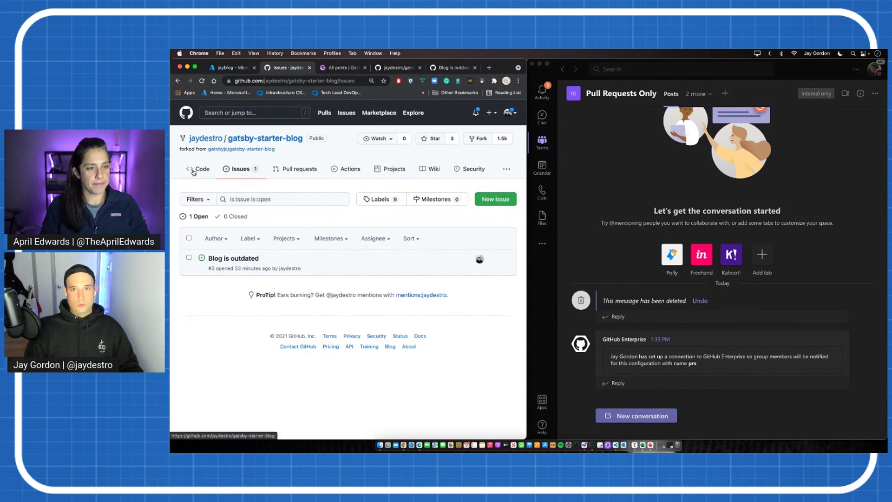
click(194, 170)
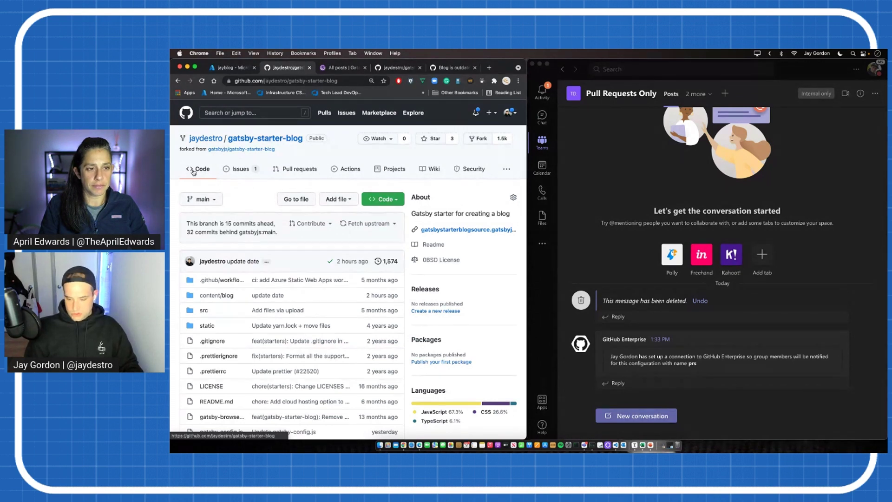
key(period)
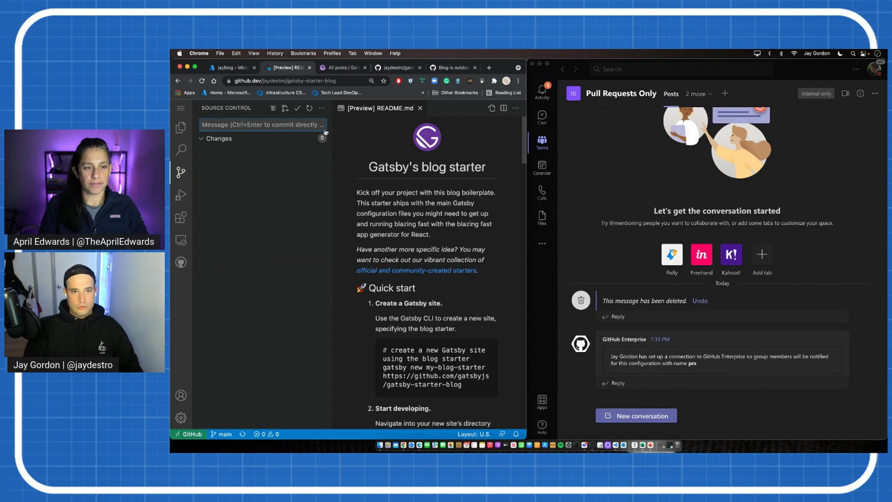
- Create a new branch named devopslab from source control and switch to it
click(180, 127)
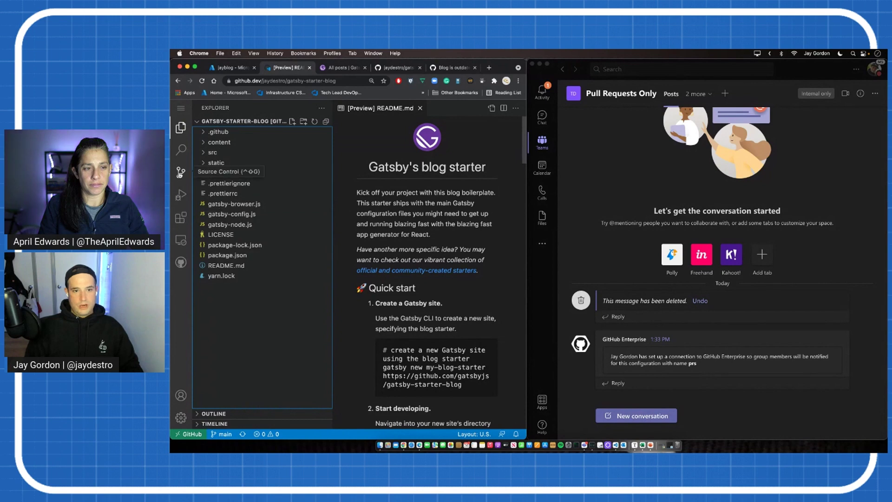
click(181, 173)
click(322, 108)
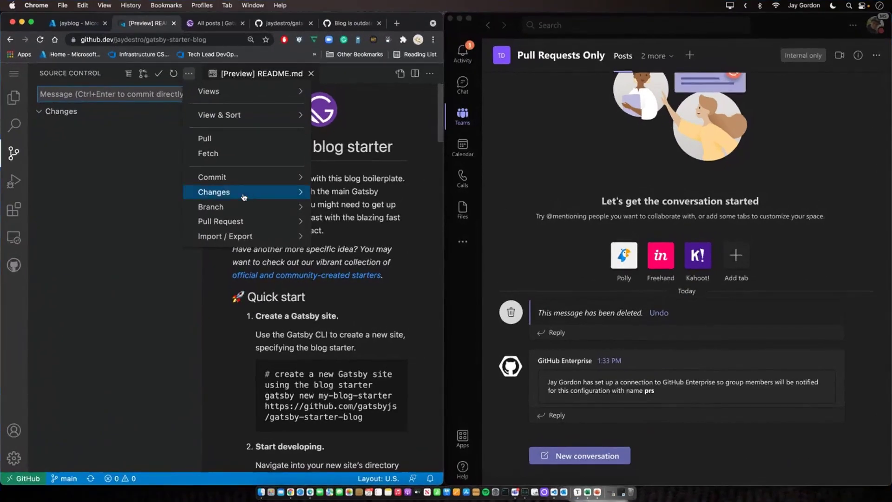
mouse_move(238, 209)
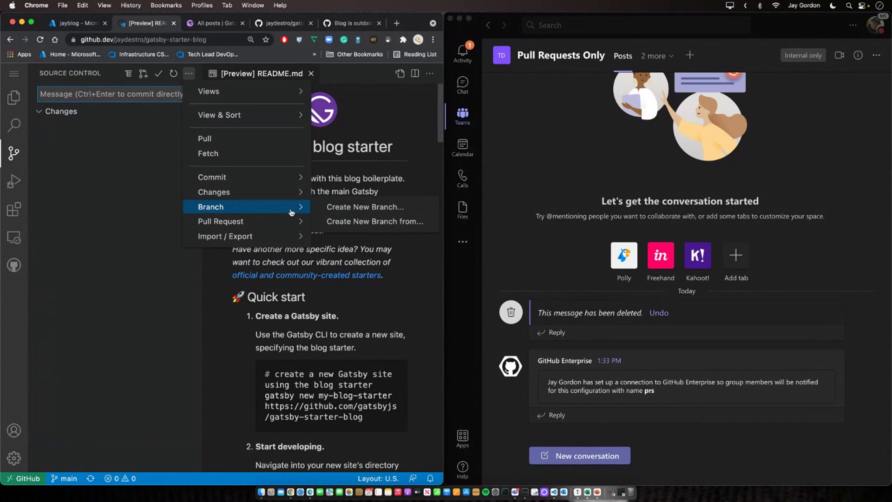
click(351, 212)
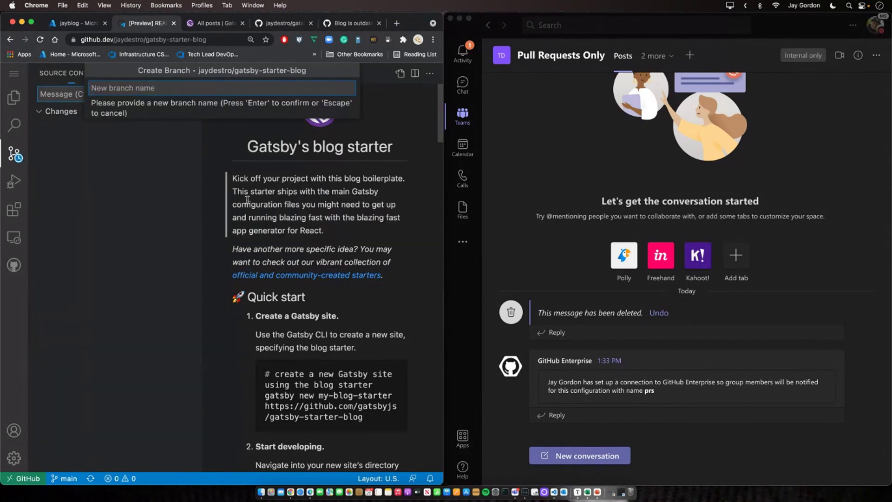
text(devopslab)
key(Return)
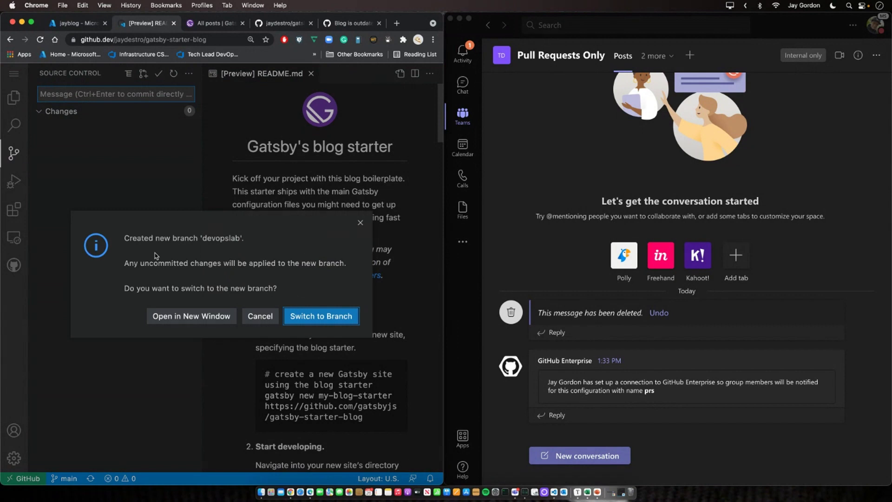
click(321, 316)
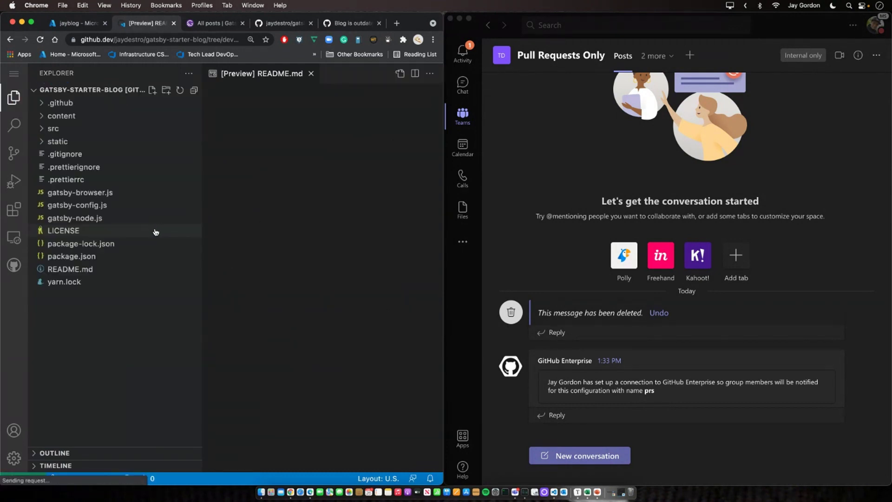
- Create a new folder named update-jay inside content/blog
click(47, 119)
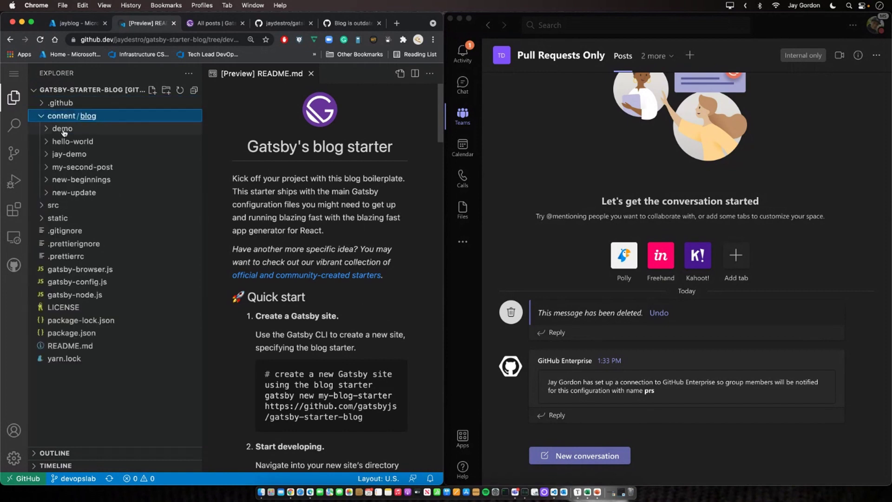
right_click(68, 131)
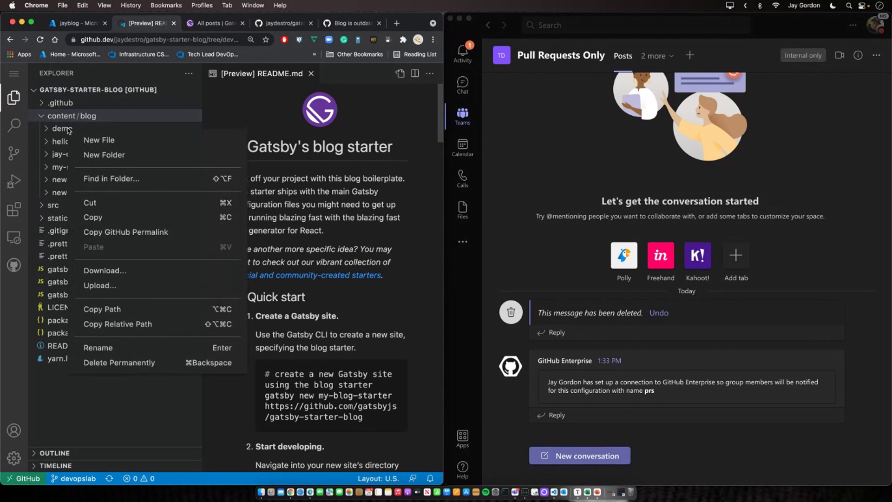
key(Escape)
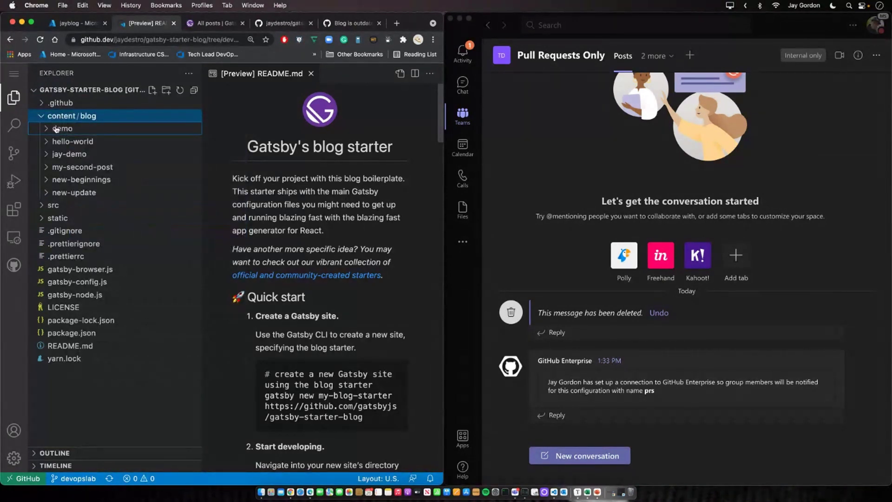
click(86, 115)
right_click(84, 119)
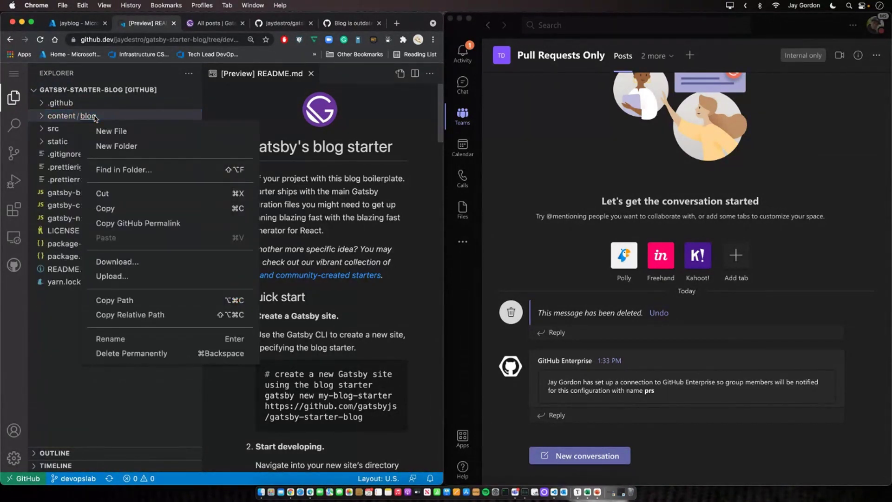
click(109, 142)
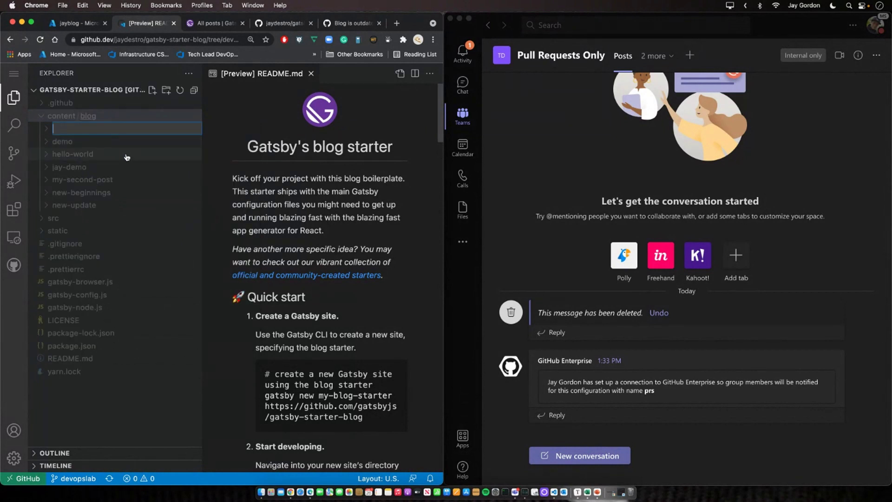
text(update-jay)
key(Return)
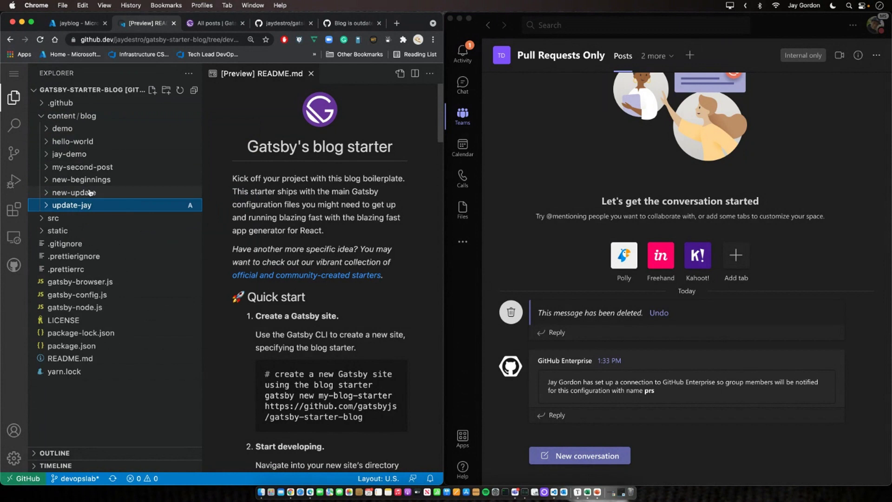
- Create a new file named jay-post-devopslab.md in the update-jay folder
click(47, 207)
right_click(126, 208)
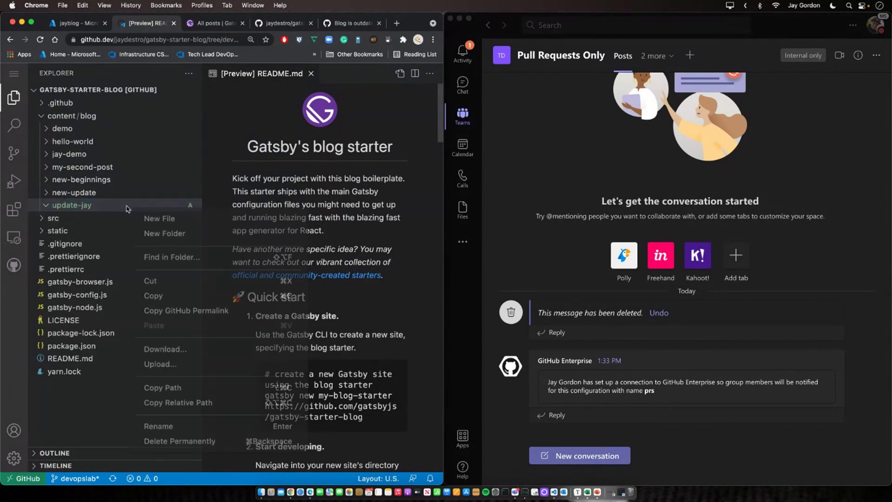
click(161, 219)
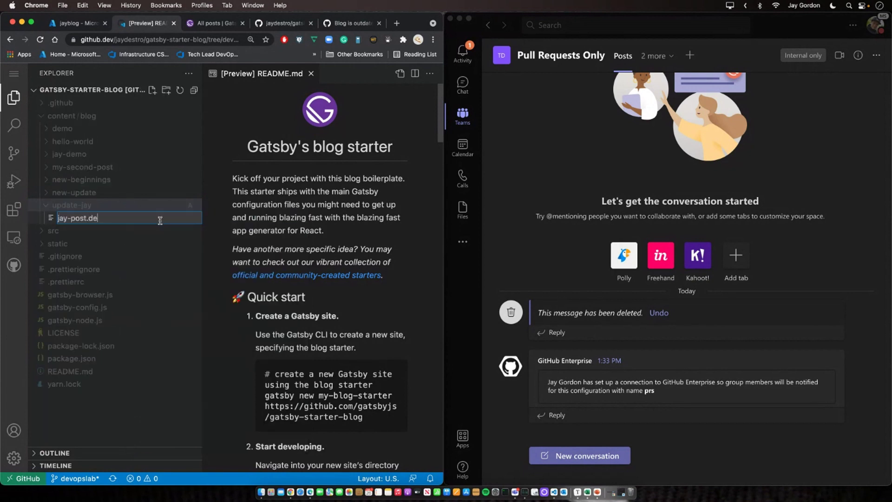
key(BackSpace)
key(BackSpace)
text(-devopslab.md)
key(Return)
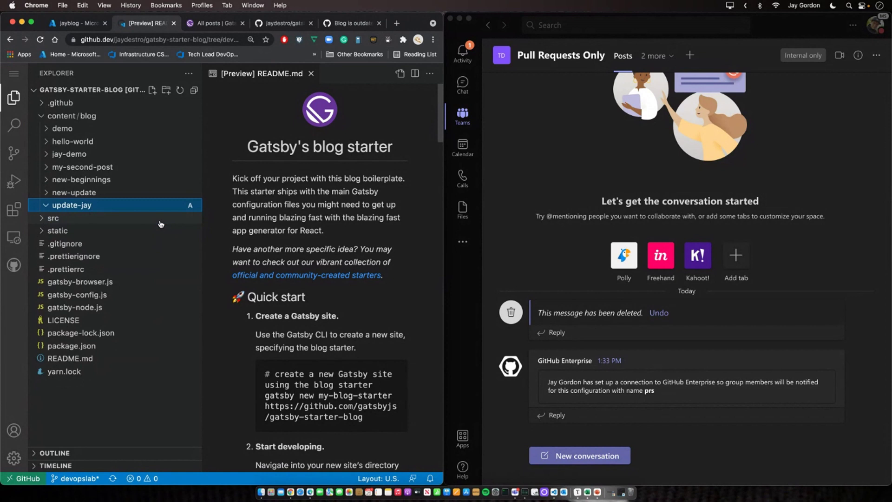
- Copy the entire content of demo.md in the demo folder into jay-post-devopslab.md
click(48, 129)
click(78, 141)
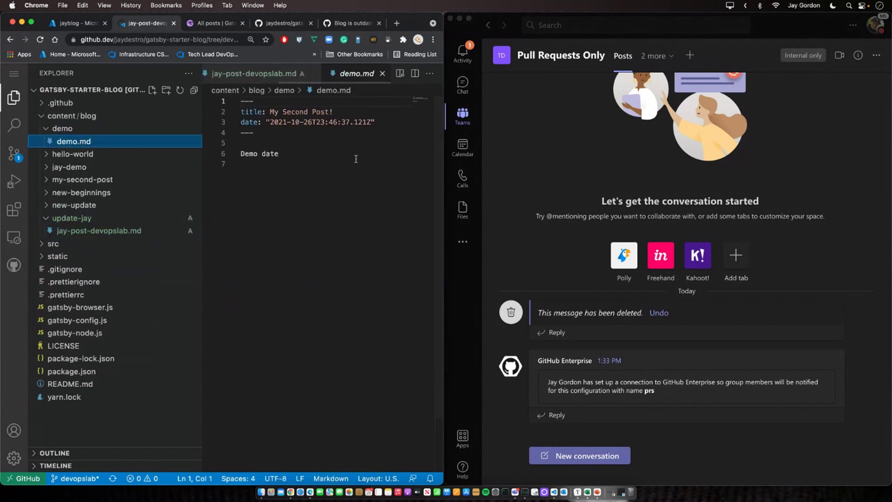
key(super+a)
key(super+c)
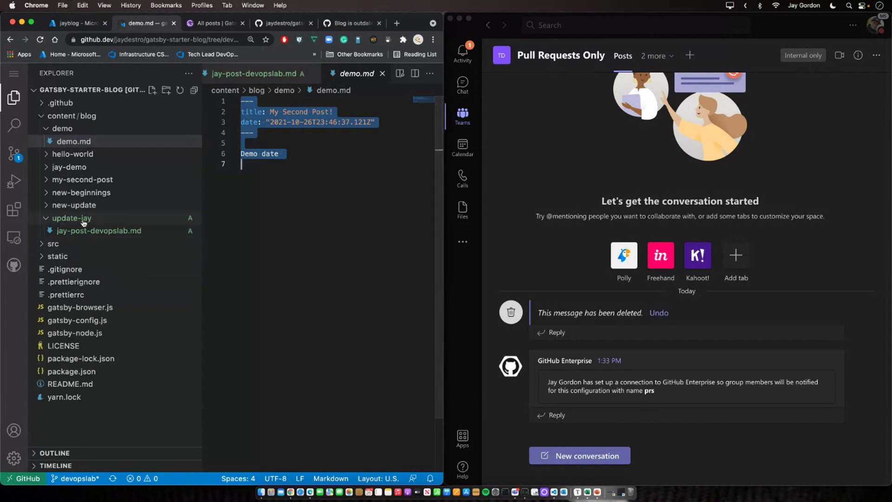
click(99, 230)
click(273, 177)
key(super+v)
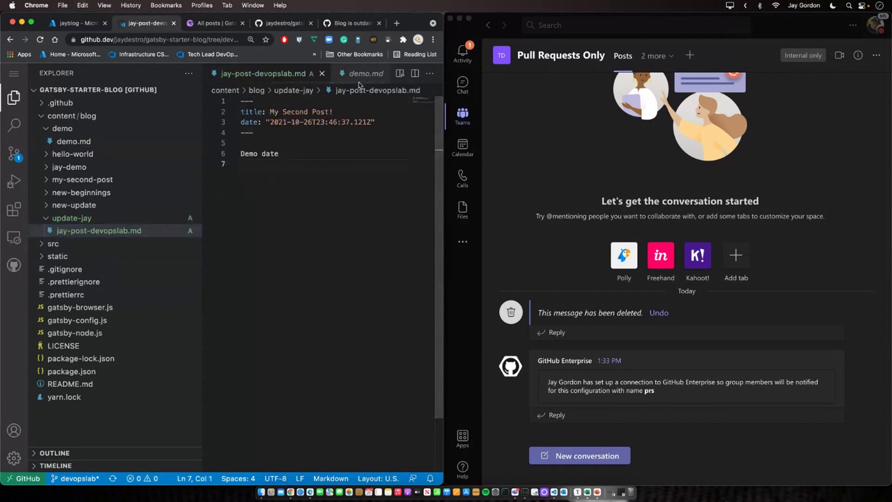
- Set the new post's title to "Update" and replace its body text with "Hey new post!"
drag(333, 111, 271, 111)
text(Update)
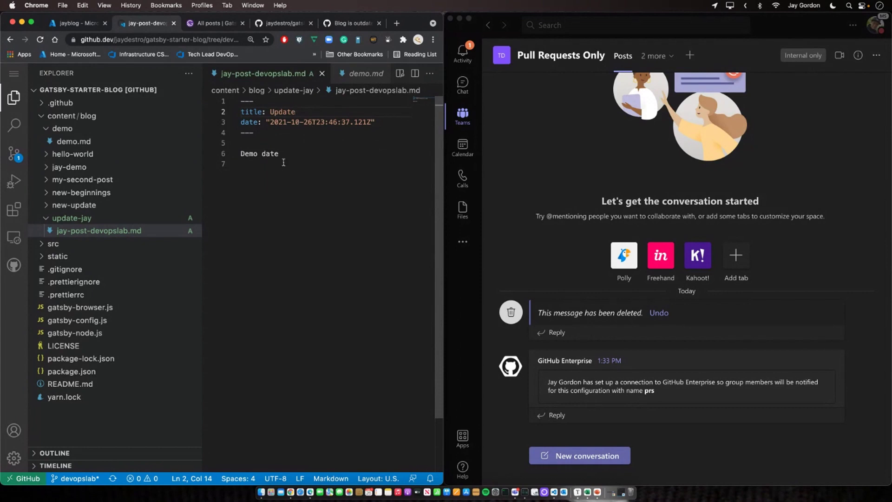
click(288, 153)
drag(285, 153, 240, 154)
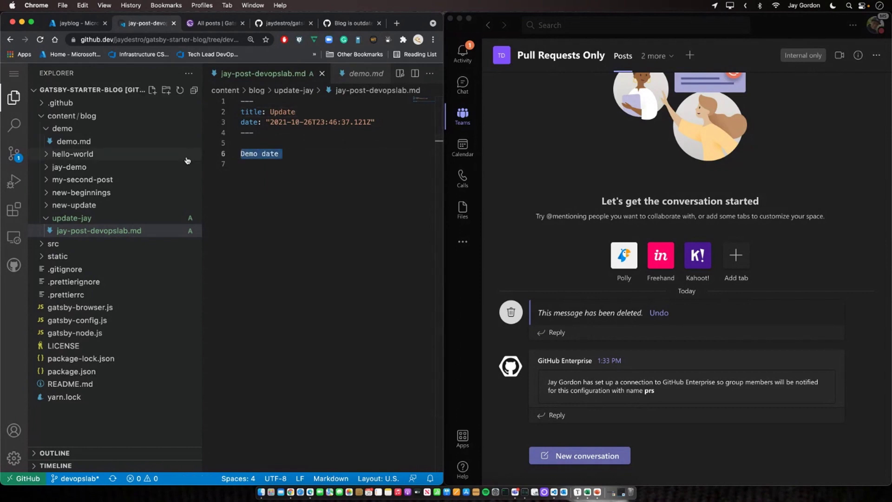
text(Hey new post!)
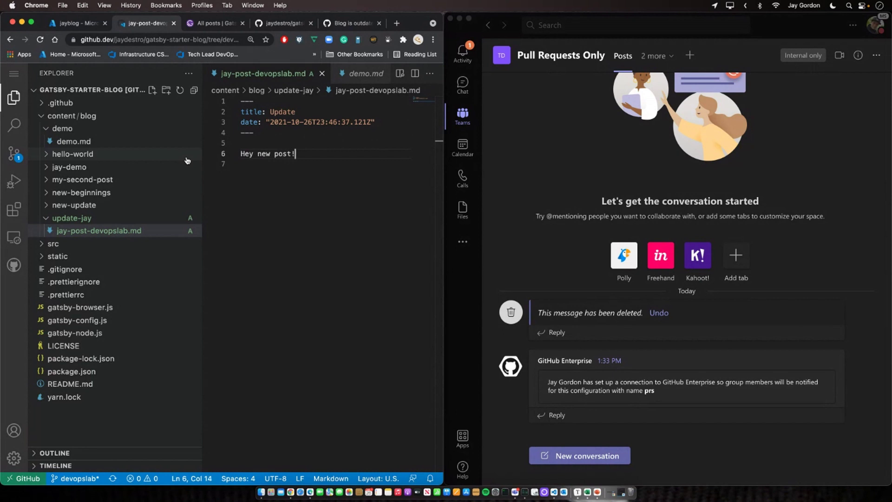
key(Down)
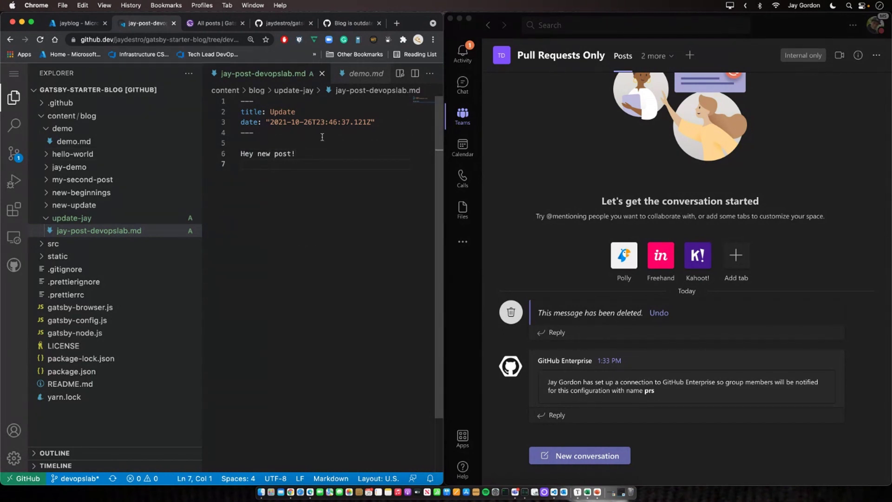
- Stage the new jay-post-devopslab.md file in source control
click(14, 153)
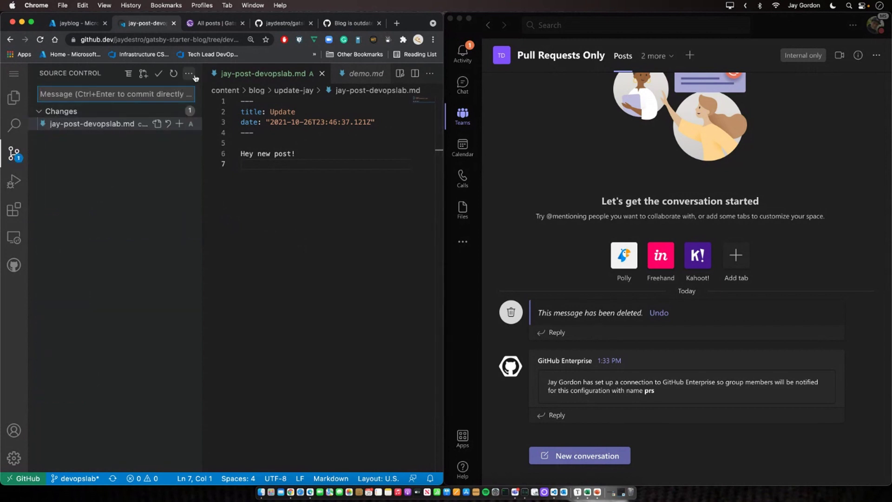
click(179, 124)
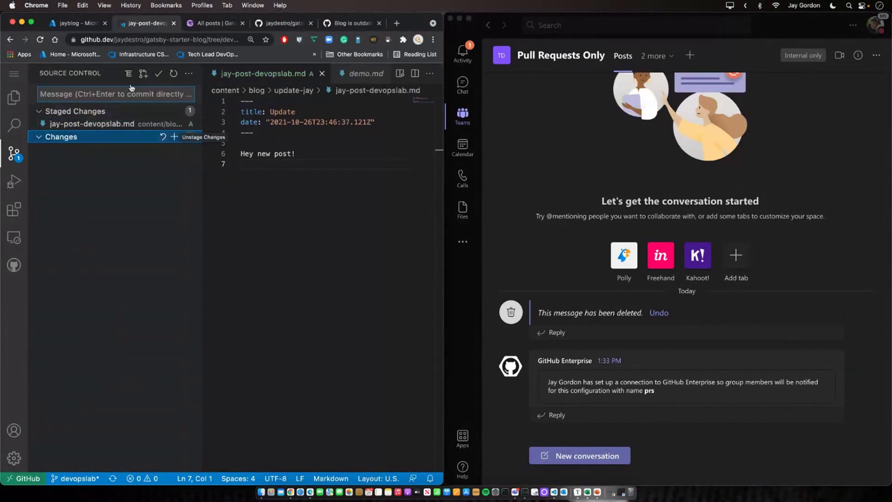
- Prepare a pull request from devopslab into the main branch of the forked gatsby-starter-blog repository, titled "Devopslab-update"
click(189, 73)
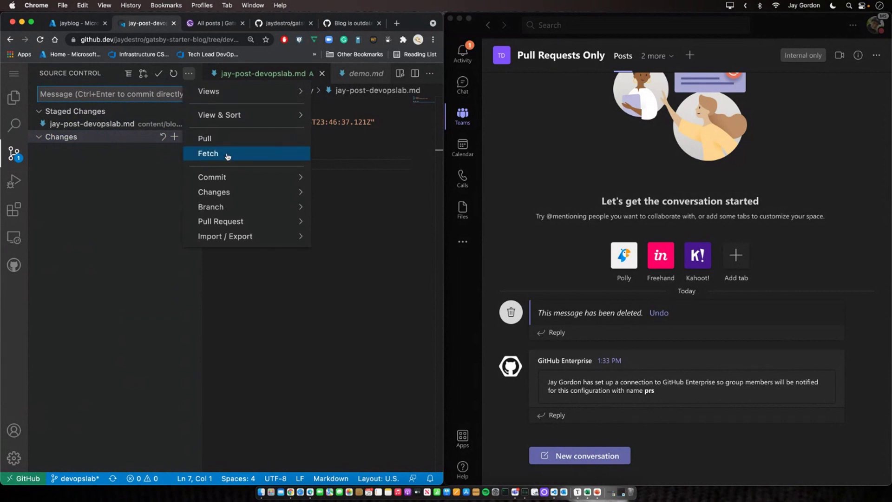
mouse_move(250, 222)
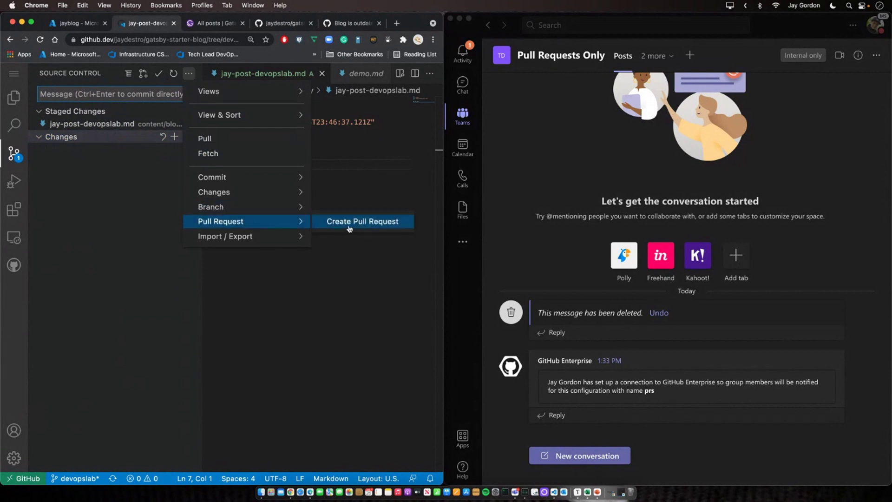
click(349, 226)
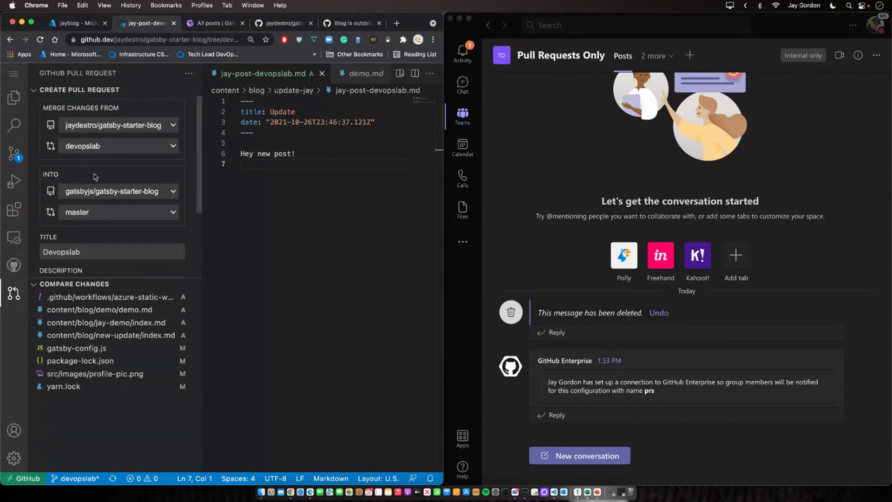
click(116, 192)
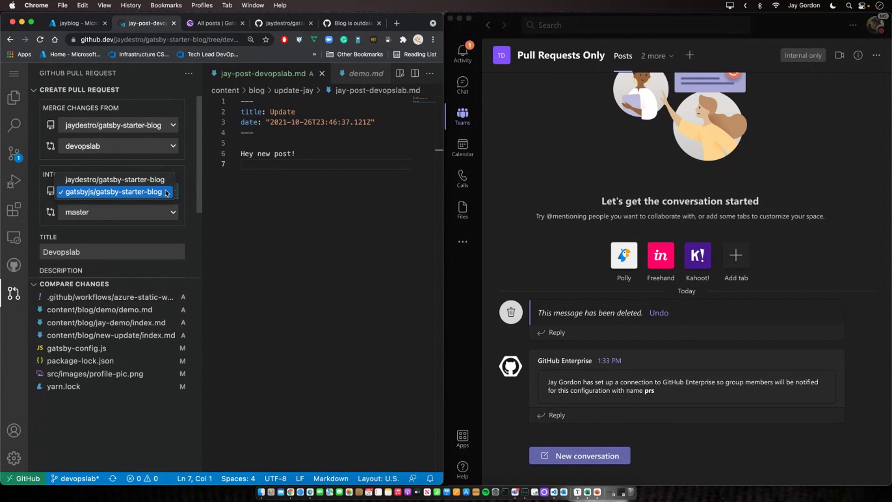
click(149, 180)
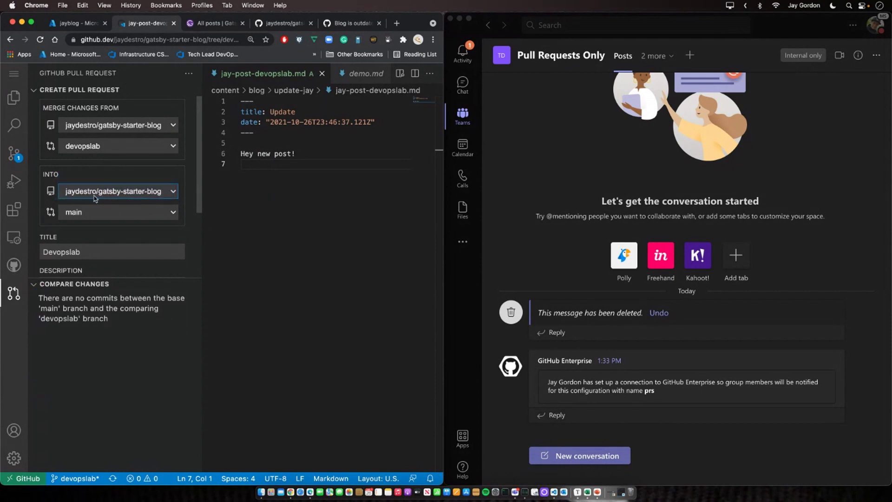
click(99, 251)
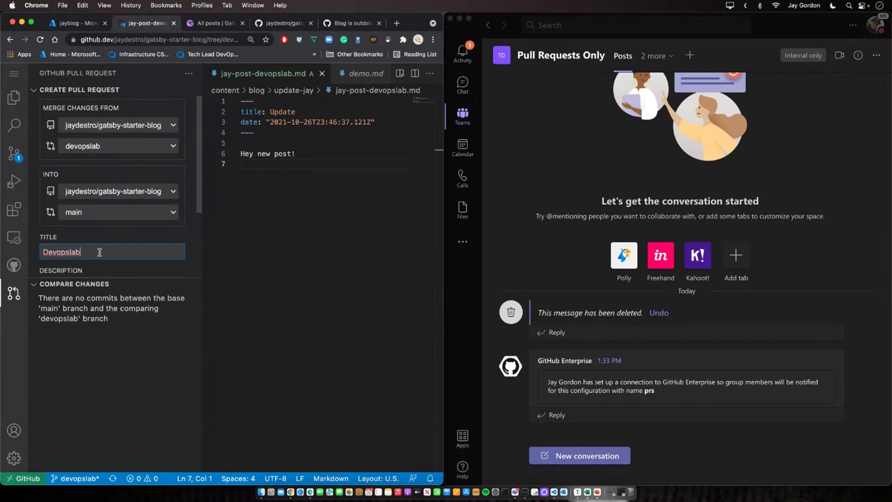
text(-update)
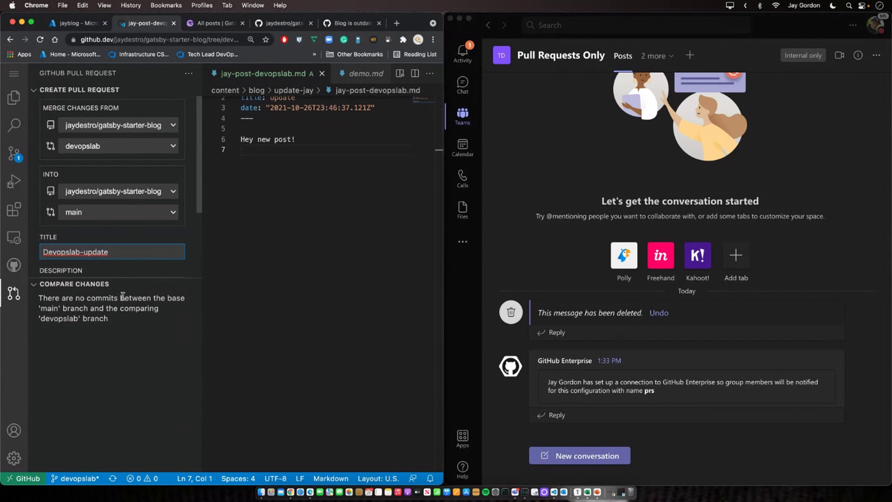
- Try to create the pull request while committing the pending changes along with it
click(193, 72)
click(191, 74)
click(134, 251)
click(53, 288)
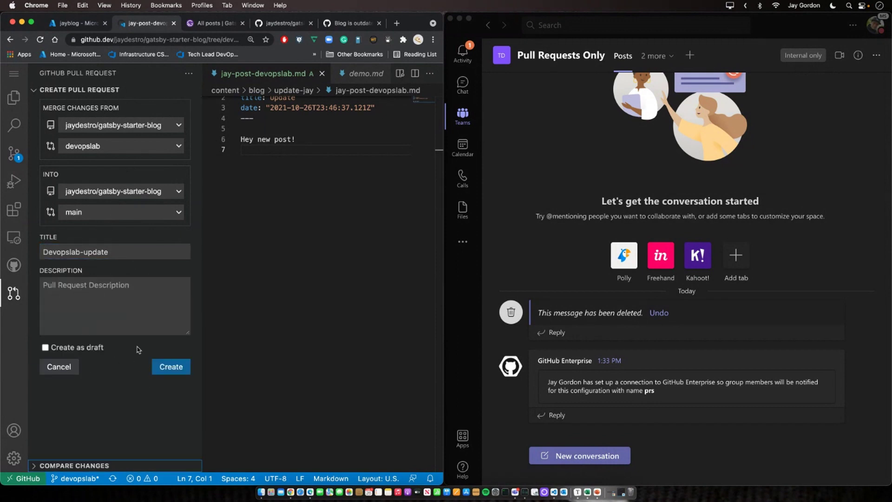
click(181, 372)
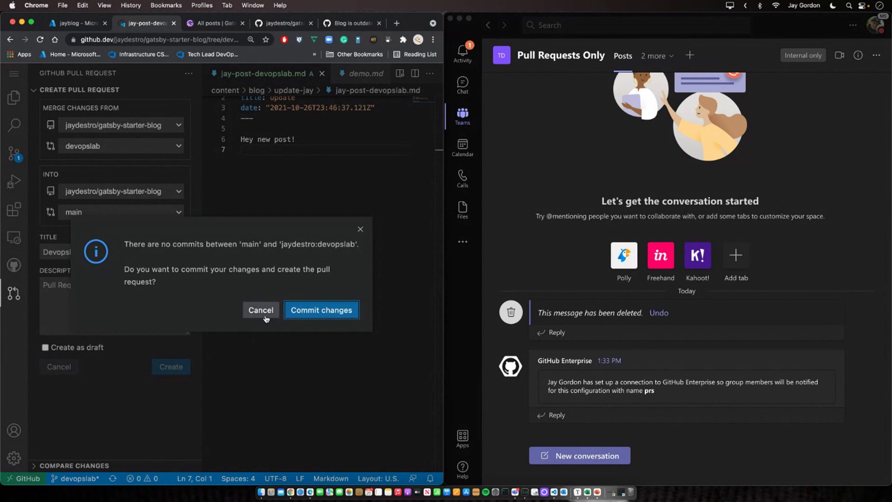
click(320, 311)
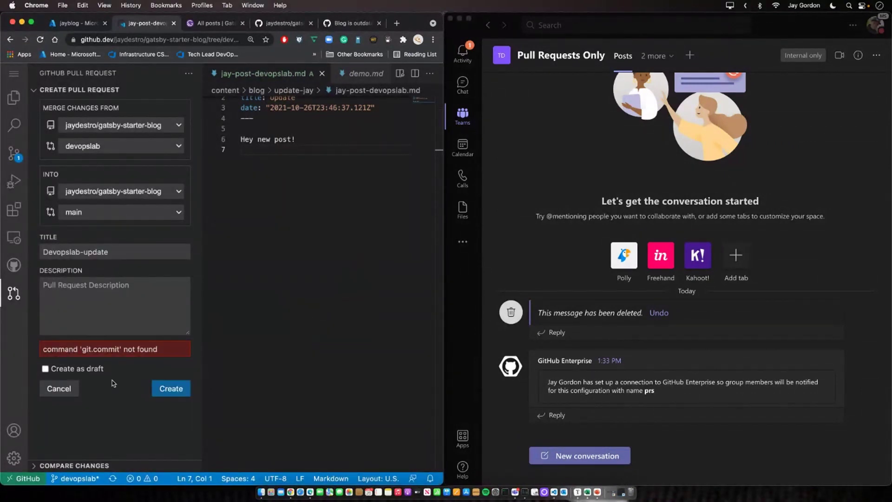
click(188, 74)
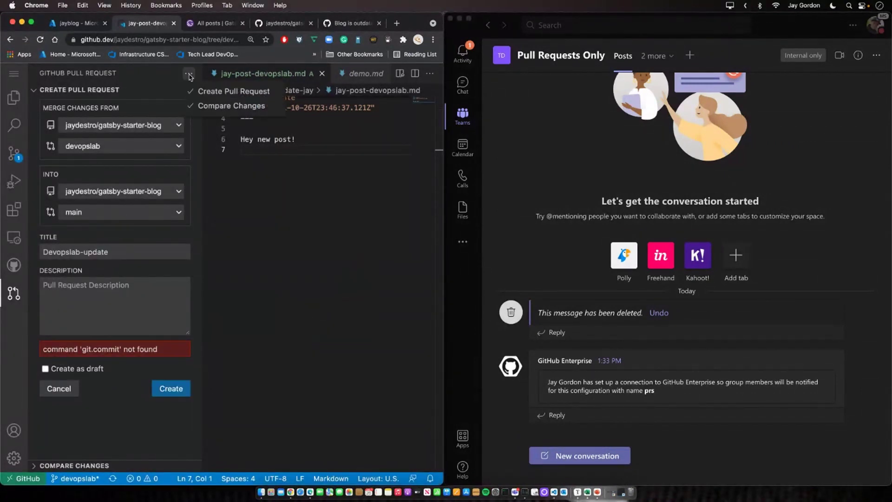
- Commit the staged jay-post-devopslab.md file to the devopslab branch with the message "jay-commit-dol"
click(13, 158)
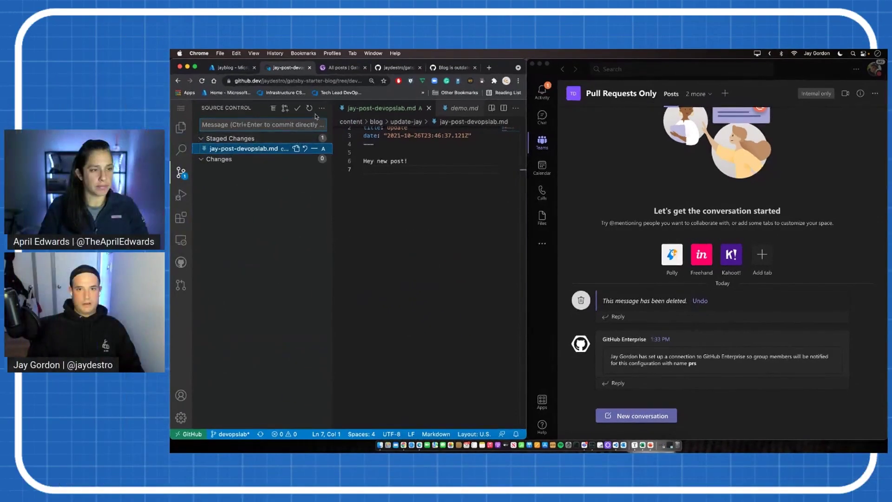
click(189, 73)
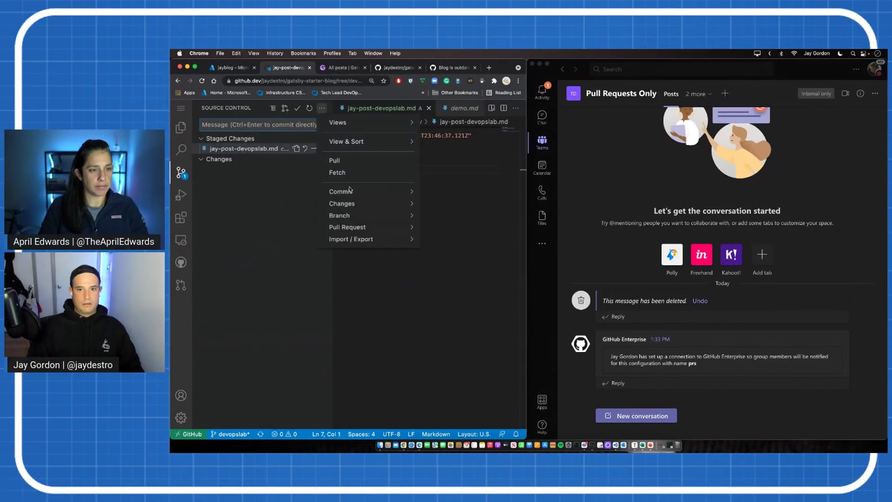
mouse_move(349, 191)
click(445, 191)
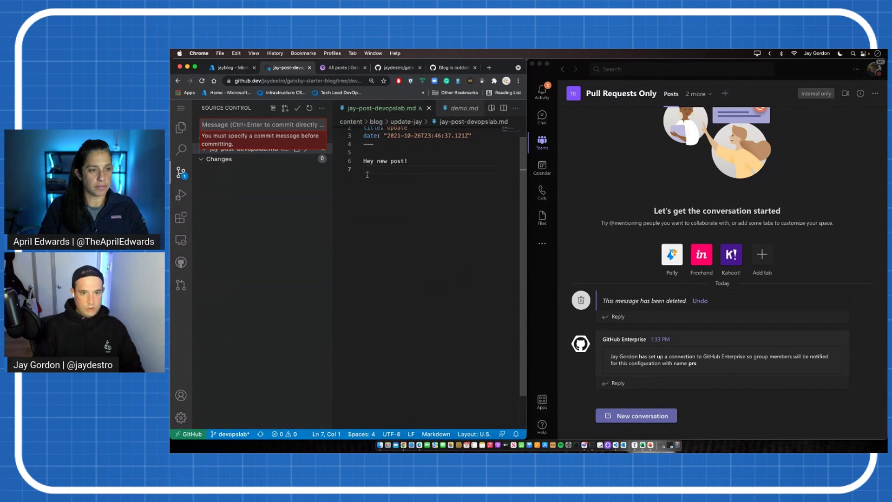
text(jay)
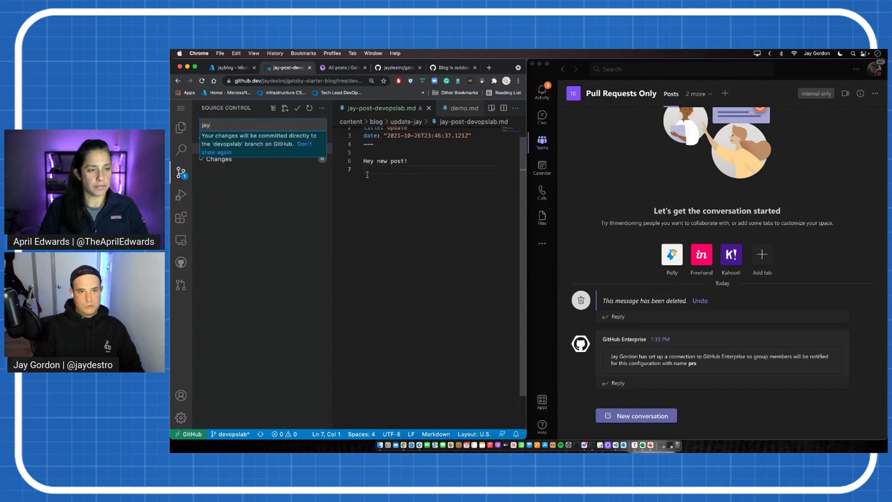
text(-commit-dol)
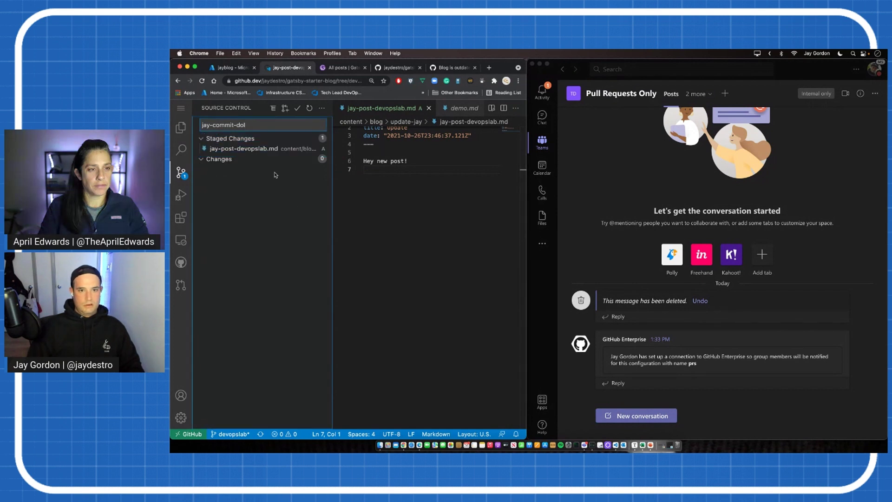
click(297, 107)
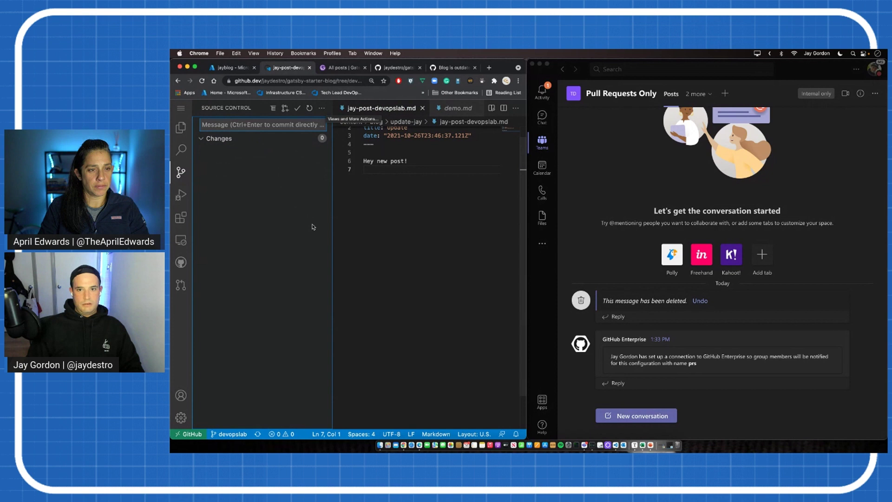
- Create the "Devopslab-update" pull request from devopslab into main, without a description
click(322, 108)
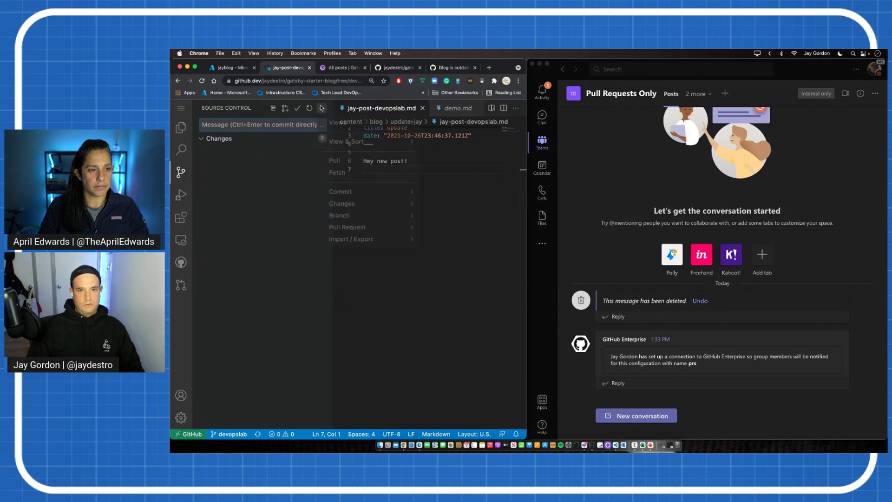
mouse_move(355, 192)
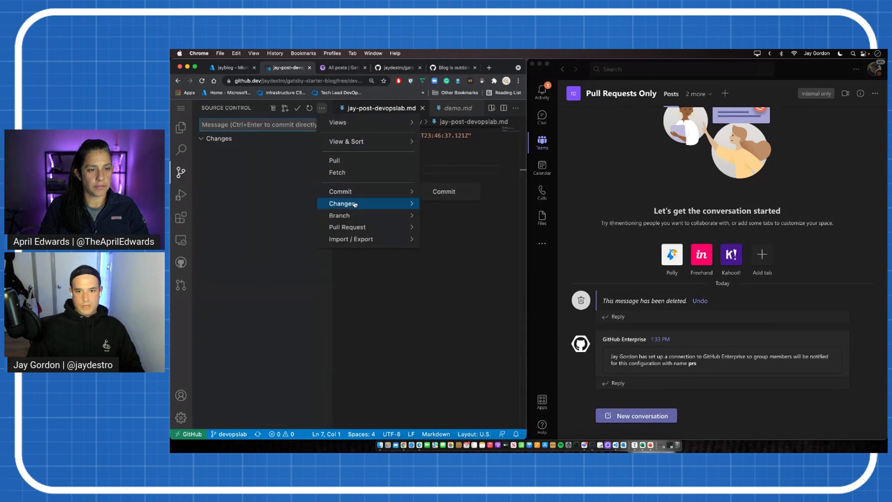
mouse_move(357, 228)
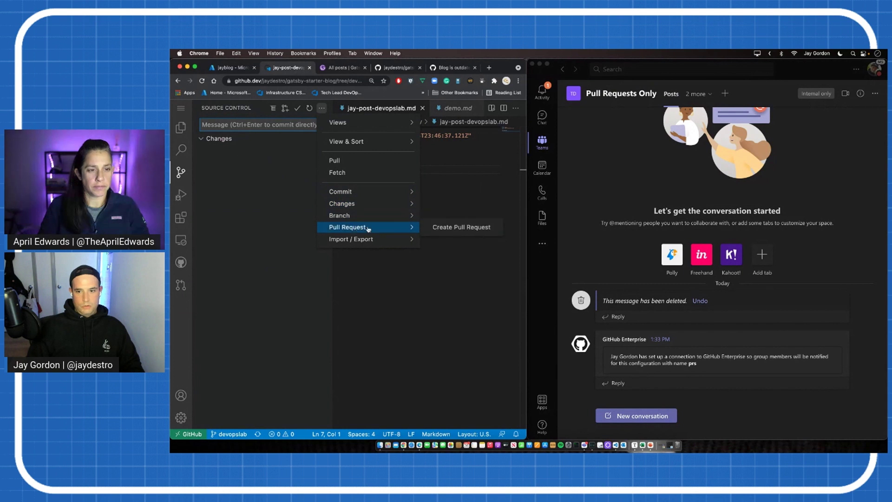
click(458, 228)
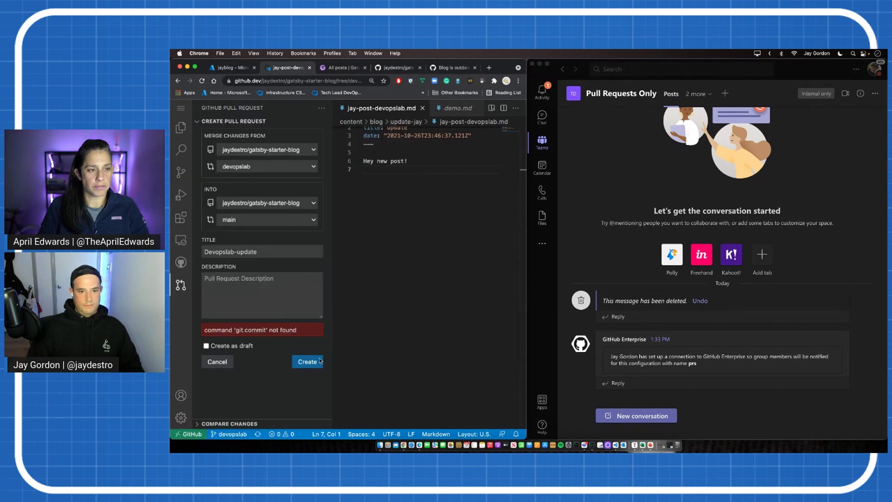
click(315, 364)
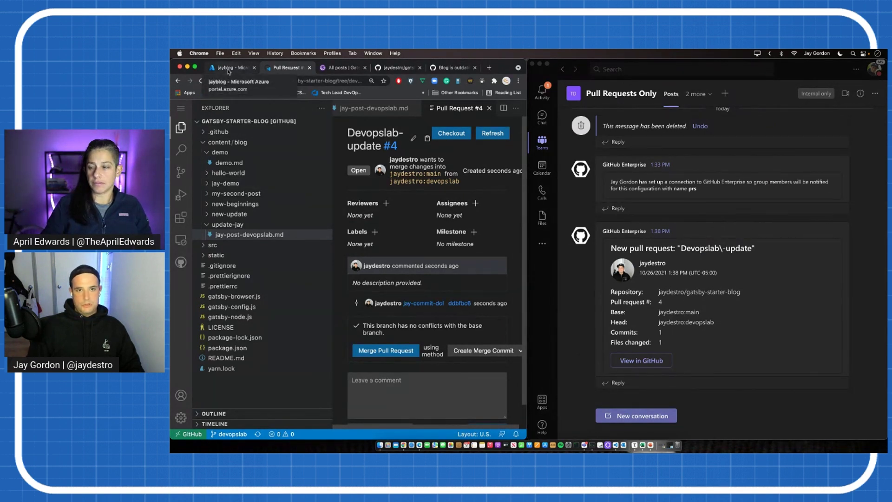
- Open the Devopslab-update pull request on the repository's GitHub site and examine its checks and merge status
click(394, 67)
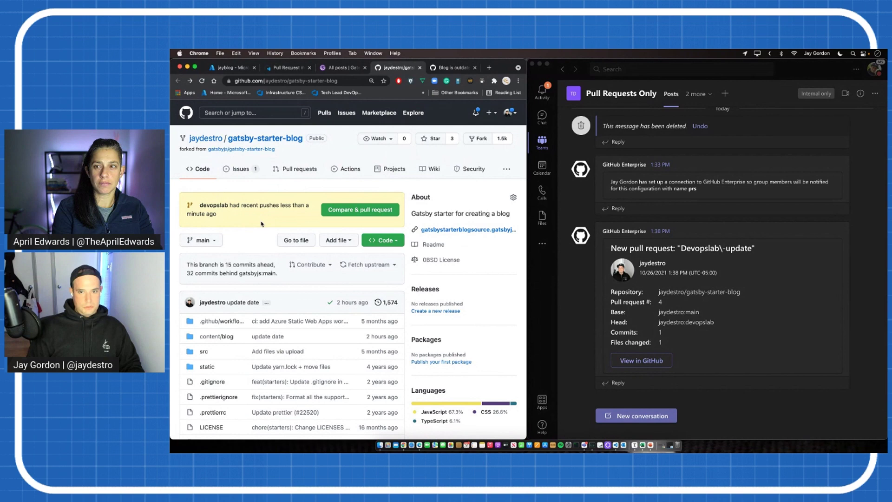
key(super+r)
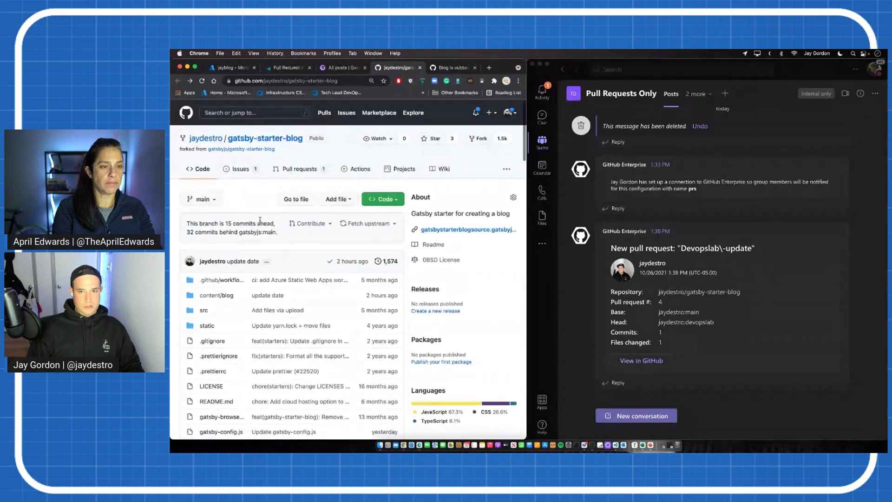
click(293, 170)
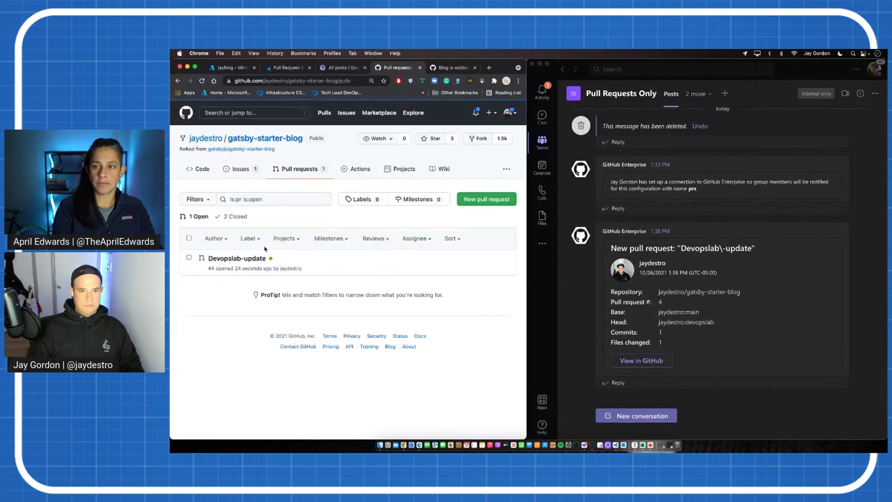
click(251, 258)
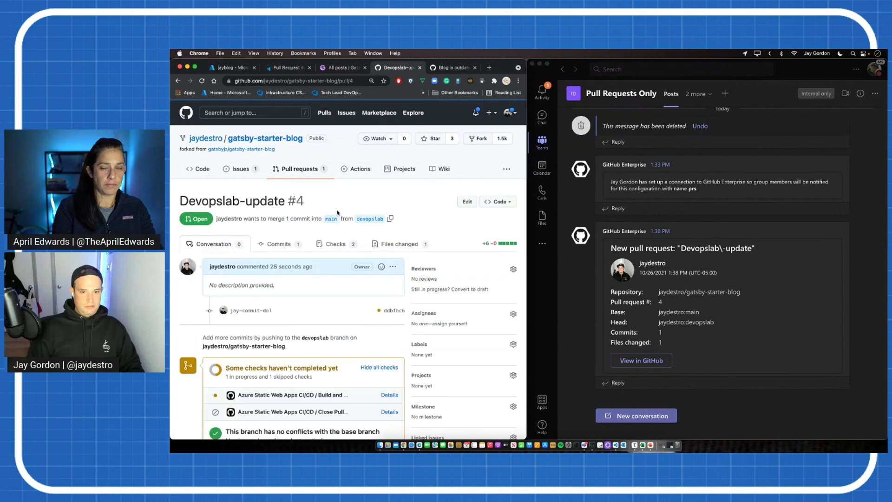
scroll(336, 215, down, 2)
scroll(335, 215, down, 1)
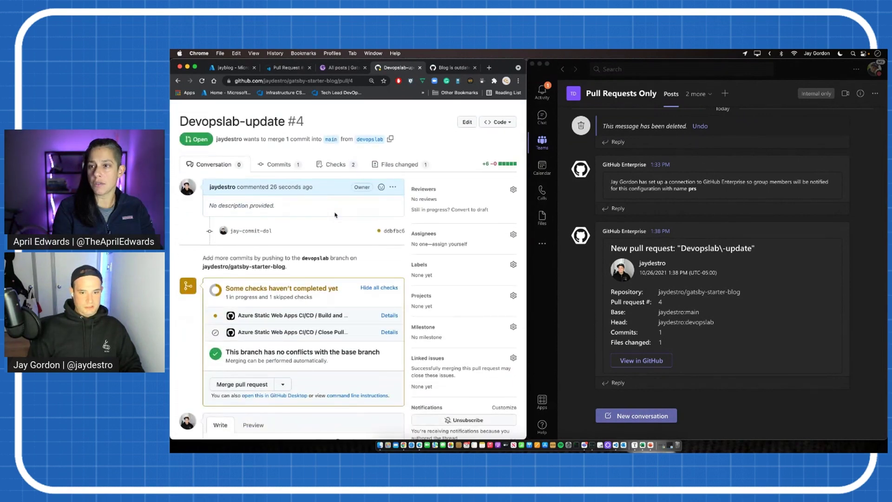
scroll(335, 215, down, 3)
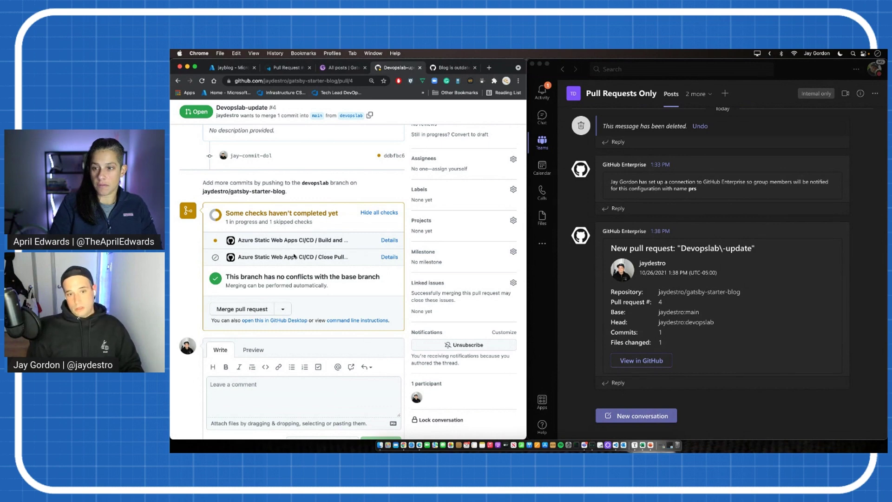
scroll(266, 266, down, 2)
scroll(279, 262, up, 4)
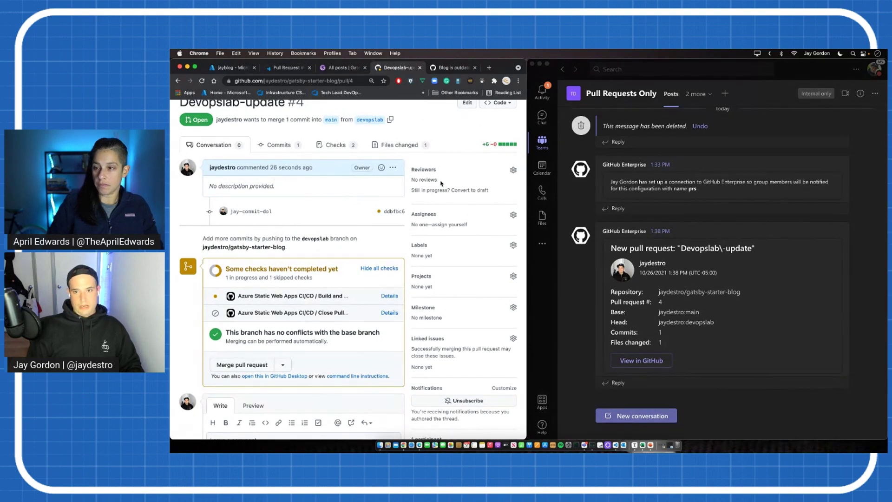
- Request a review of the pull request from the suggested collaborator
click(512, 170)
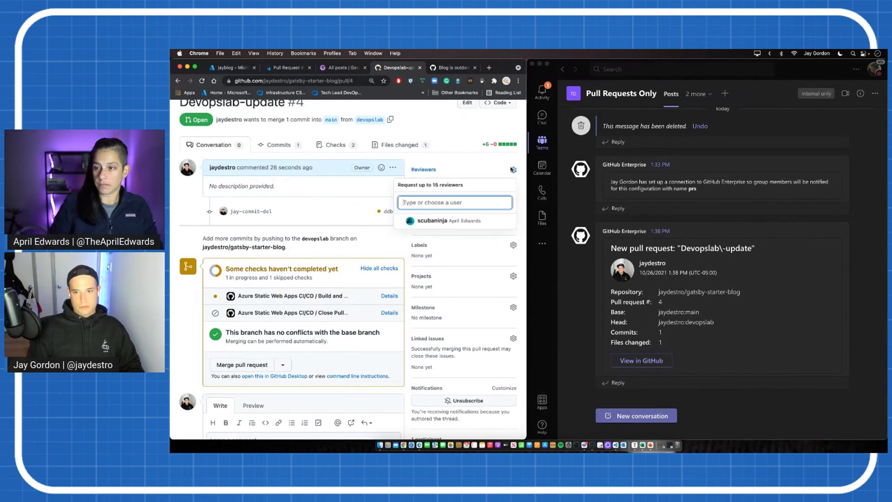
click(447, 222)
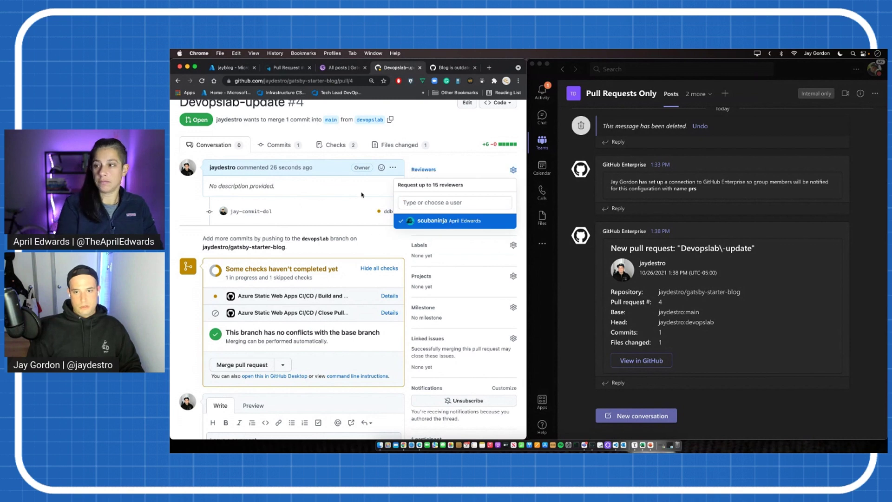
click(436, 164)
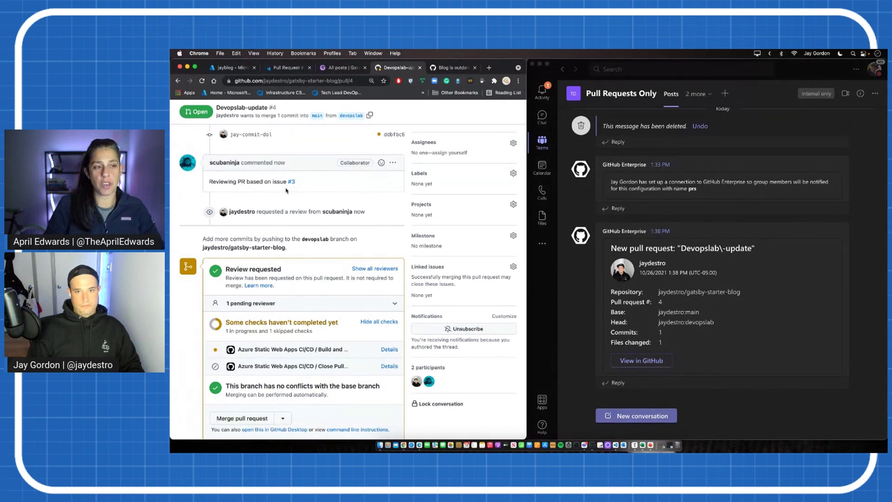
- Post a comment on the Devopslab-update pull request saying that the reviewer likes it
mouse_move(291, 184)
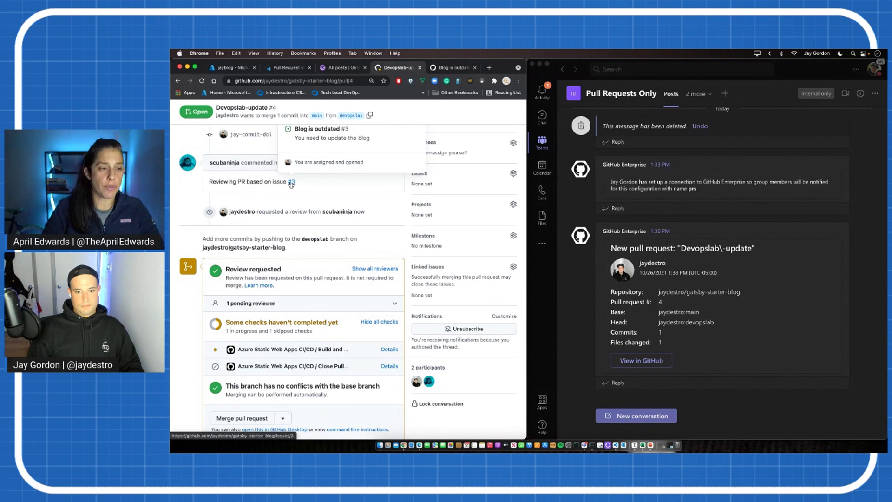
scroll(316, 214, down, 5)
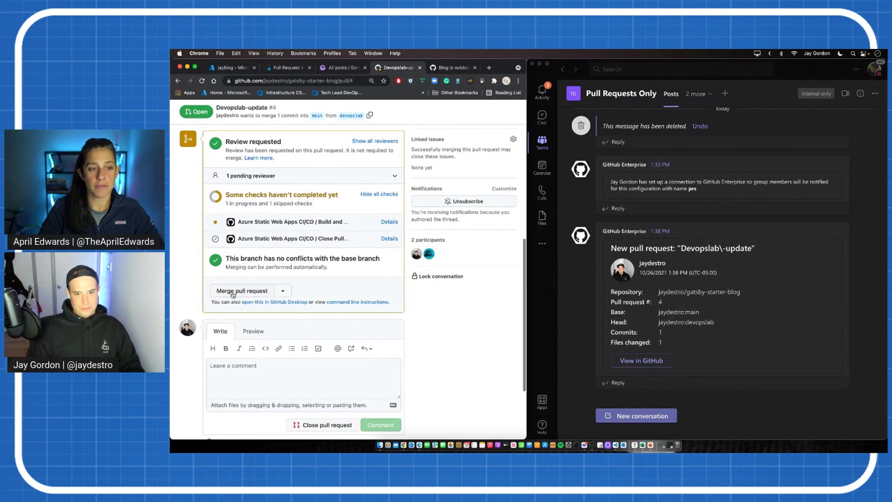
click(232, 291)
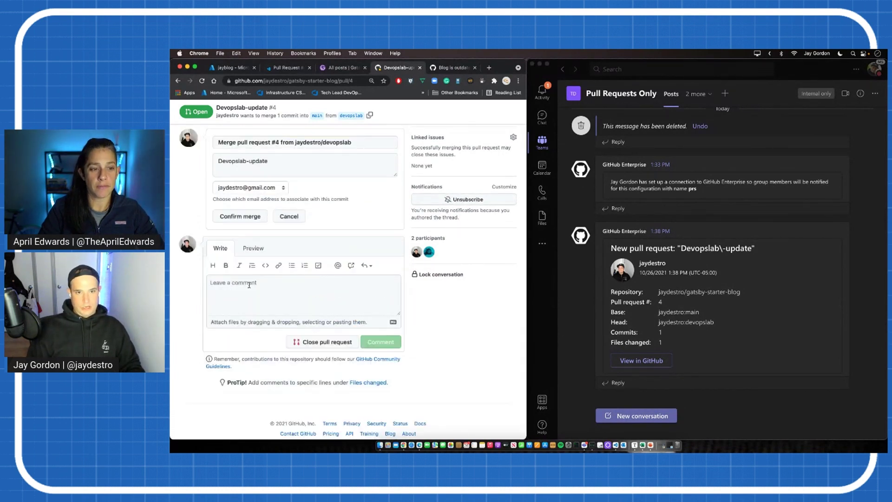
click(249, 285)
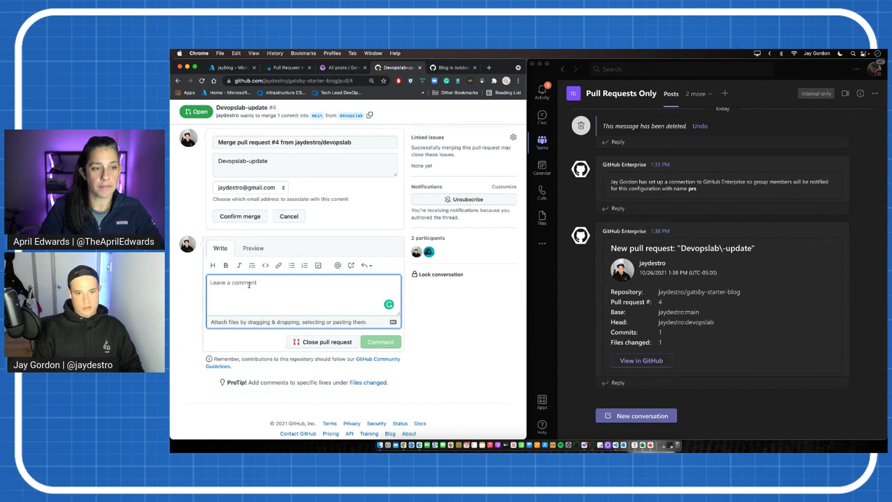
text(april like)
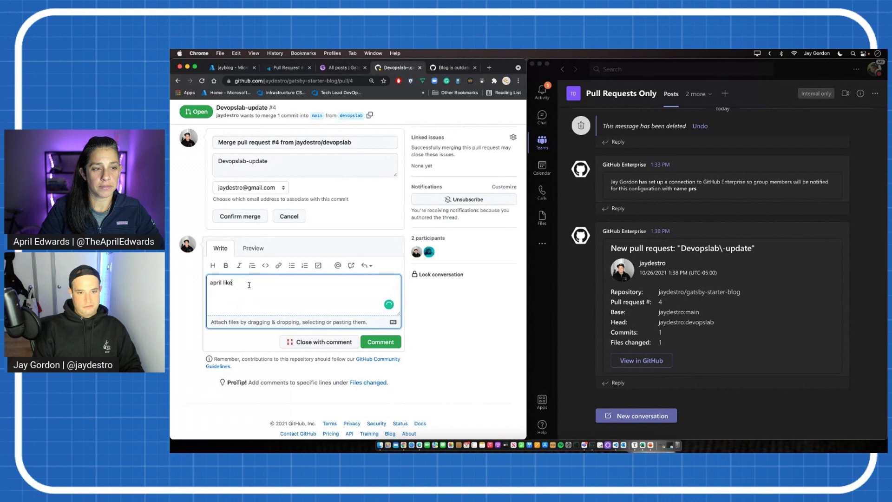
text(s it)
click(379, 342)
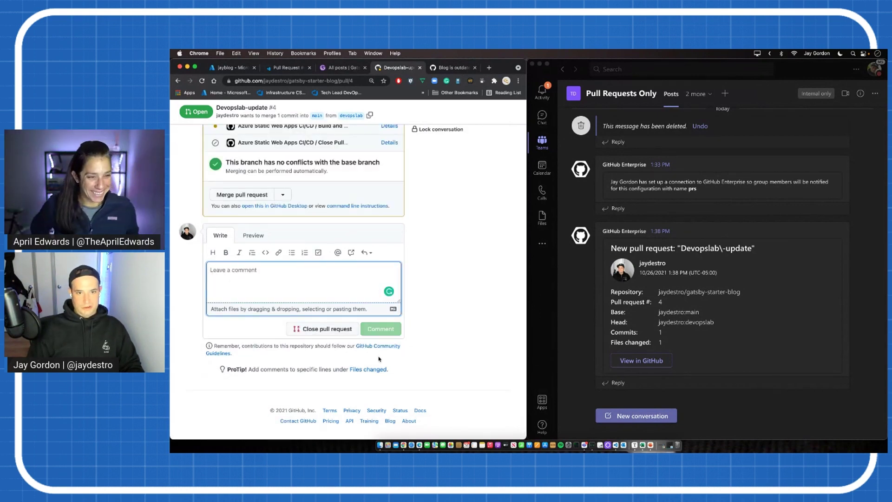
- Merge the Devopslab-update pull request into main and delete the devopslab branch
click(236, 194)
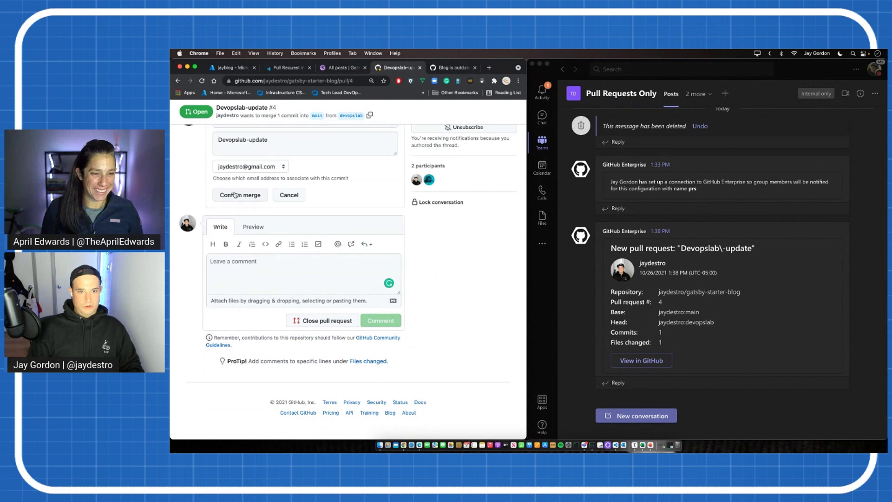
click(236, 195)
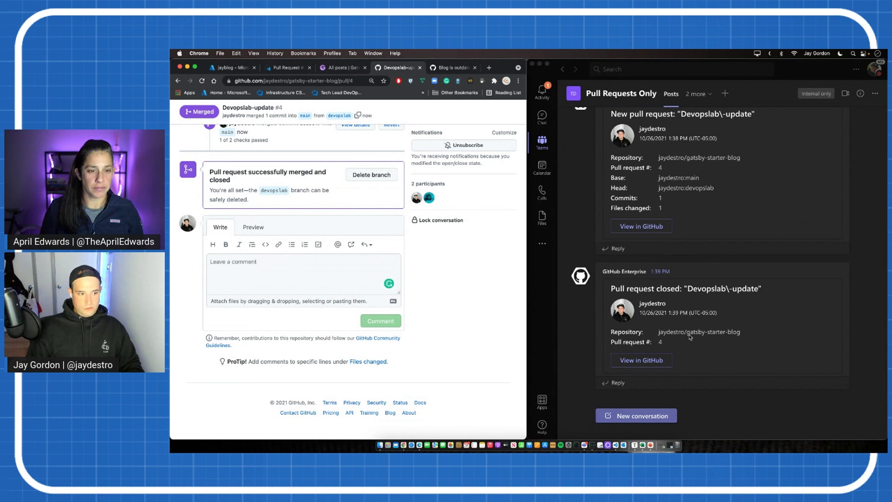
click(368, 176)
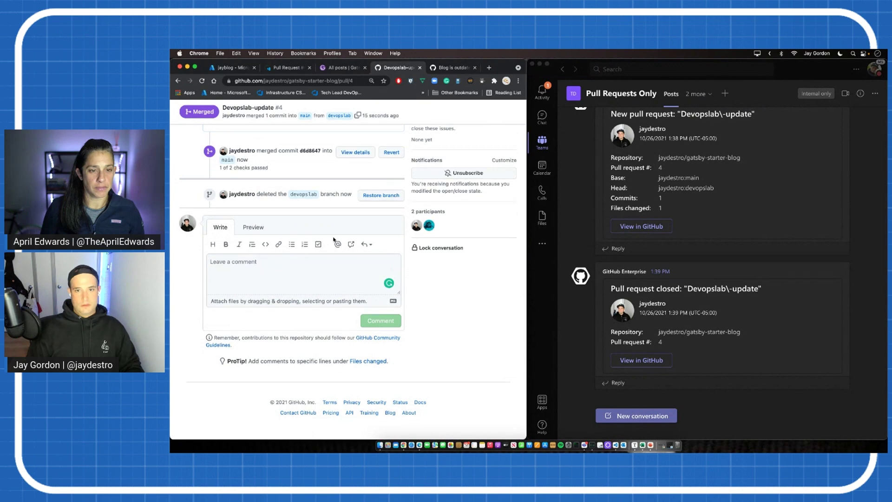
- Open the repository's workflow runs and view the details of the run for merging pull request #4
scroll(288, 184, up, 15)
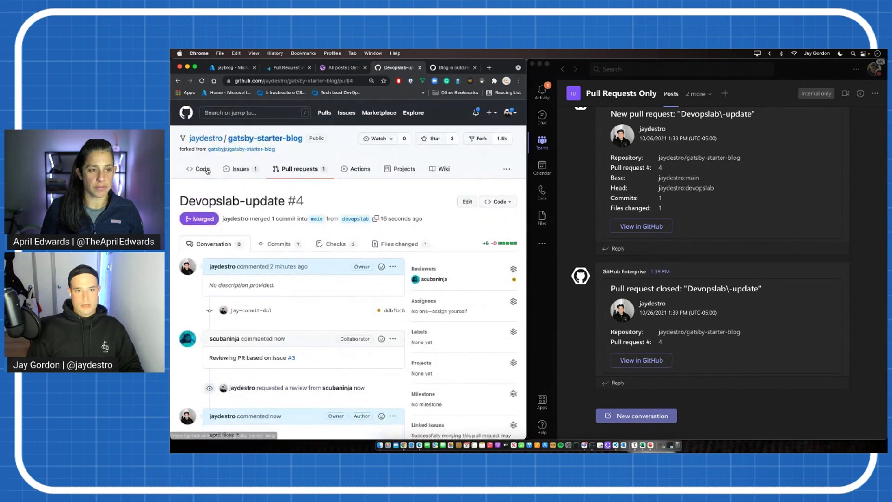
click(205, 170)
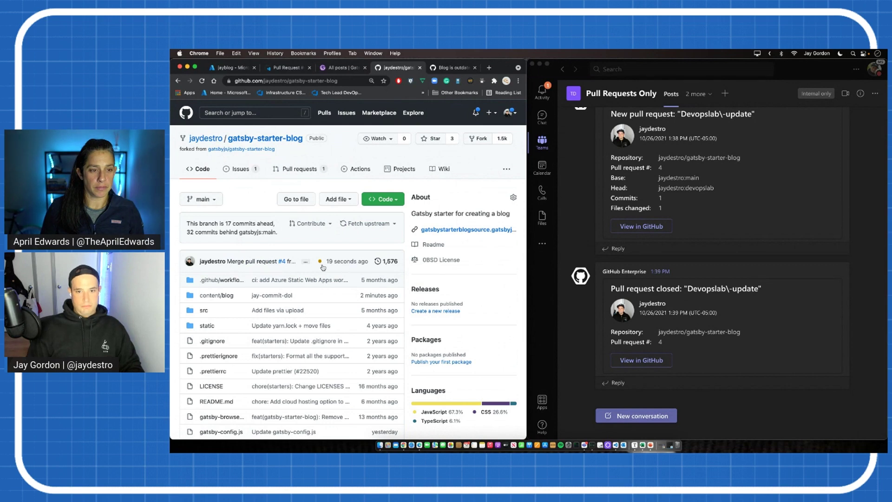
click(356, 169)
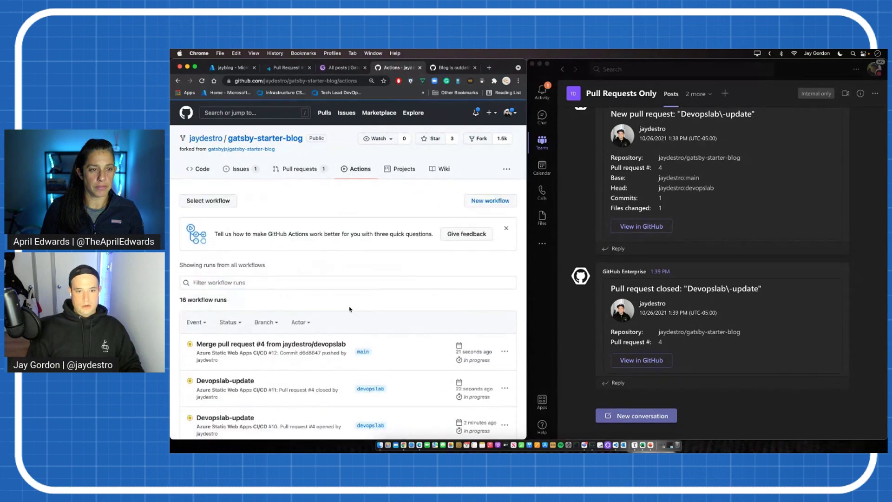
scroll(350, 309, down, 2)
click(516, 288)
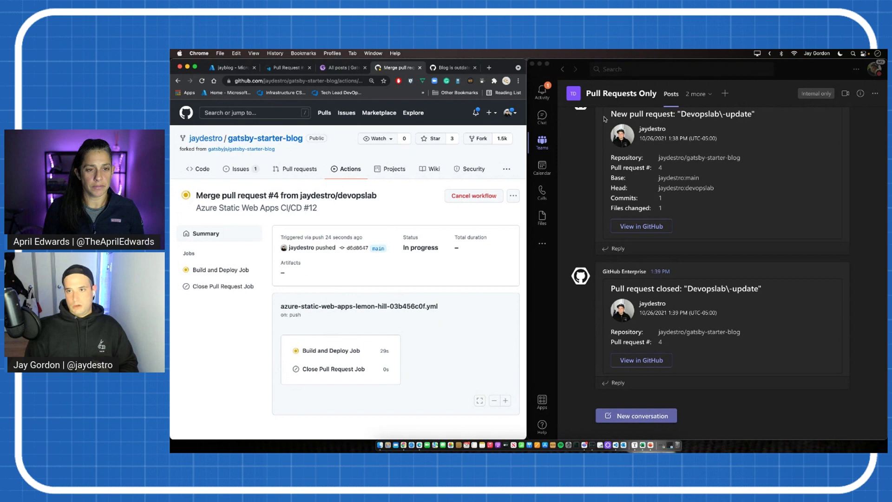
- Switch to Teams and review the comment, merge and commit notifications in the GitHub Updates - All channel
click(542, 142)
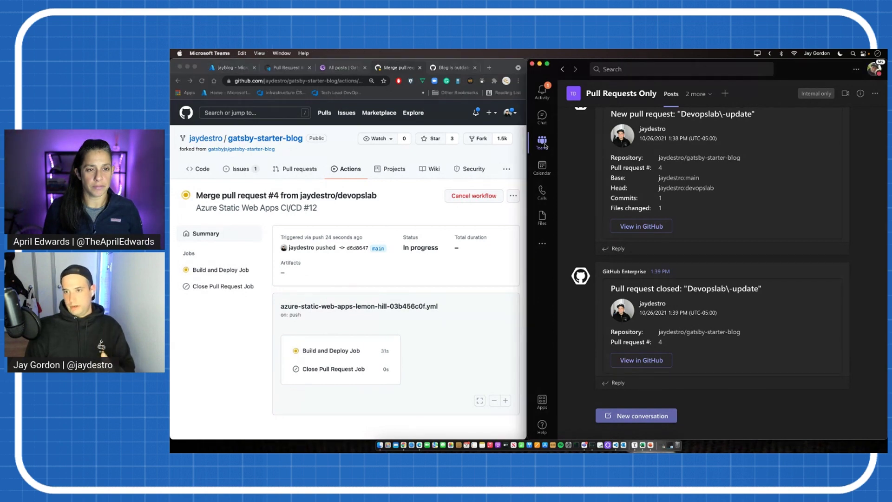
click(543, 142)
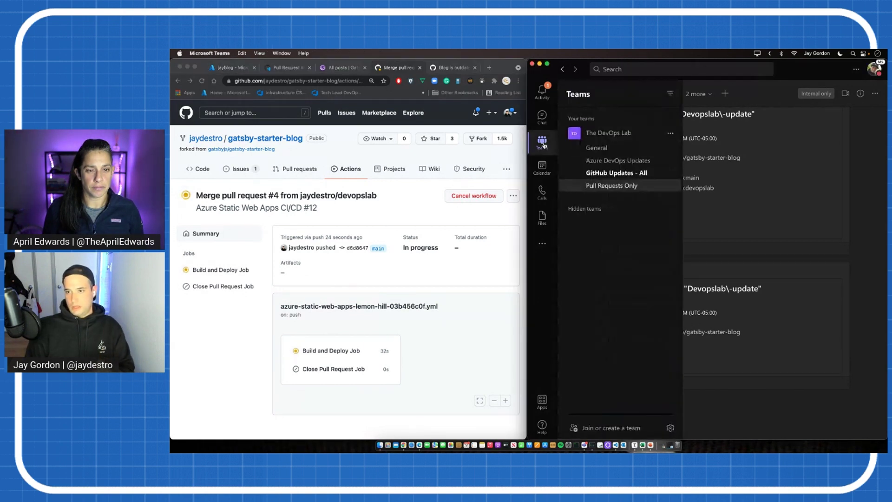
click(618, 173)
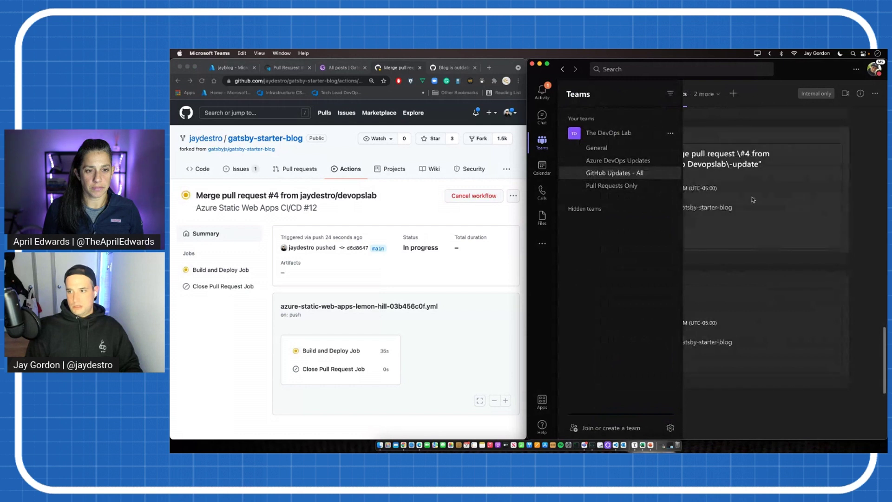
click(872, 171)
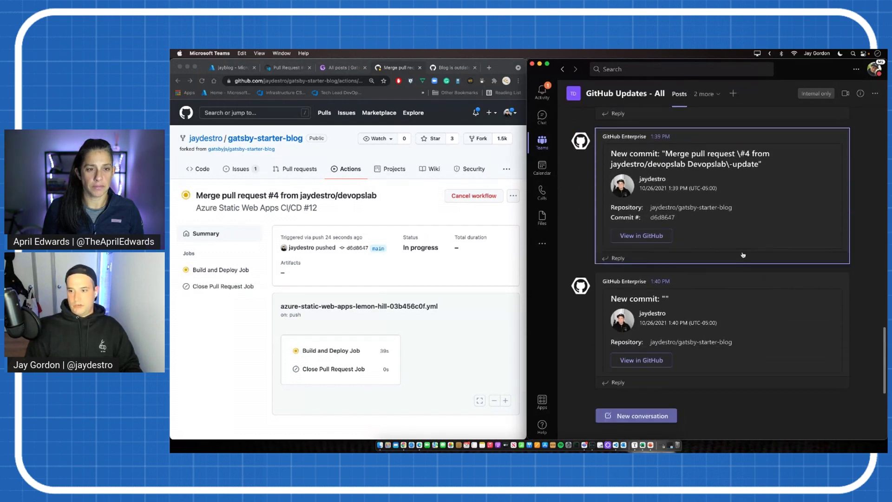
scroll(681, 312, up, 5)
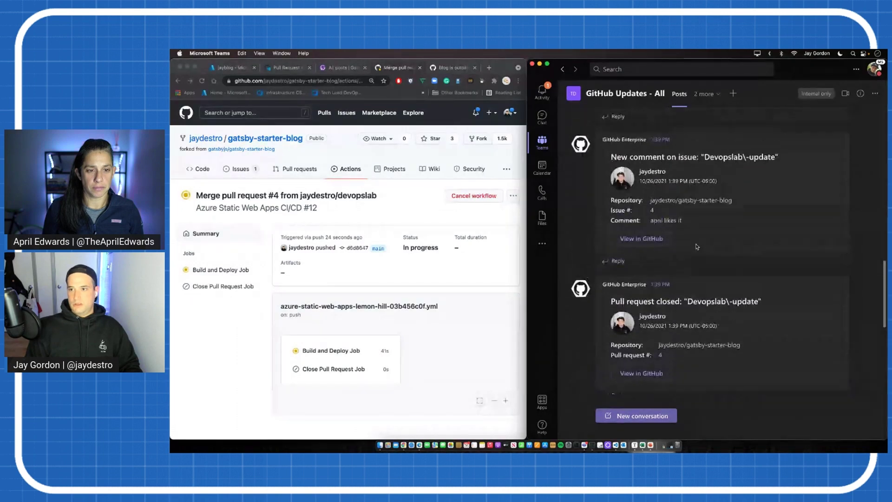
scroll(739, 202, up, 3)
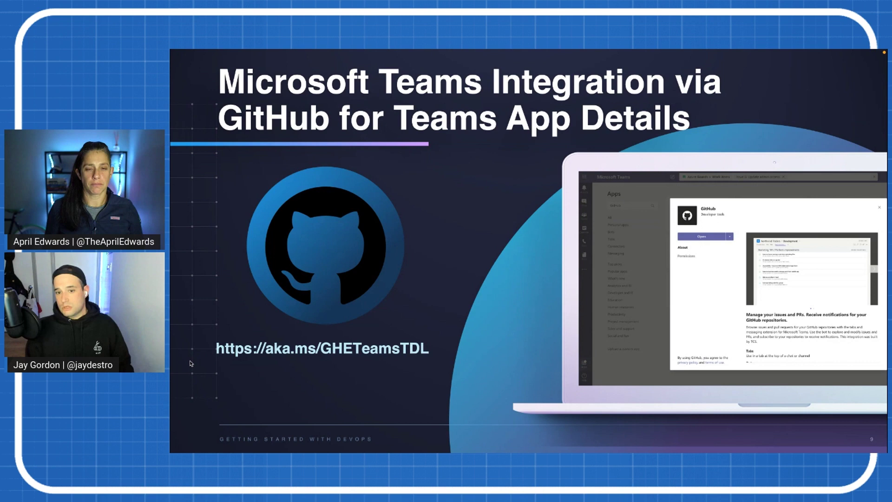
key(Right)
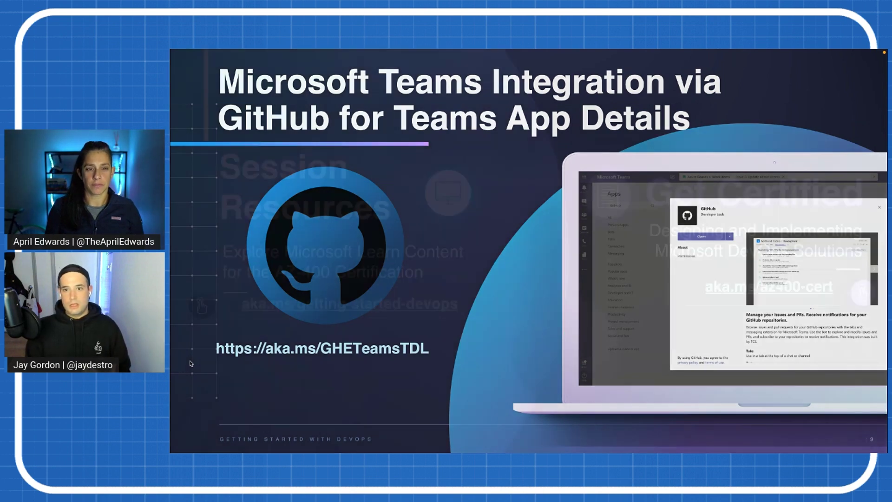